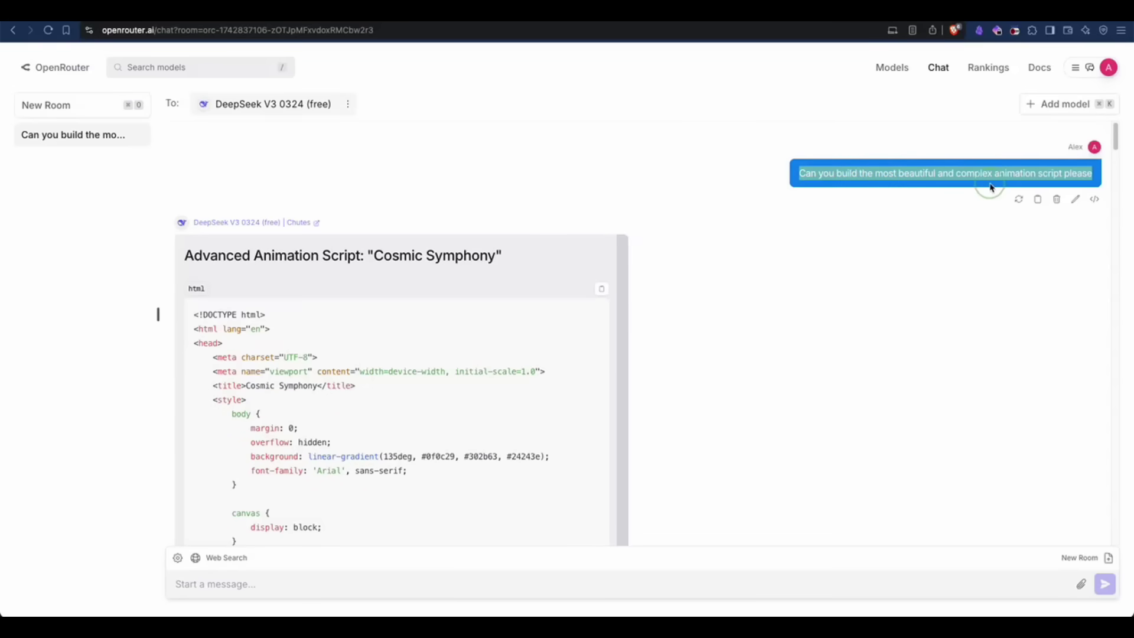
- Deselect the prompt and read the Cosmic Symphony script from its HTML head to the feature list
click(810, 213)
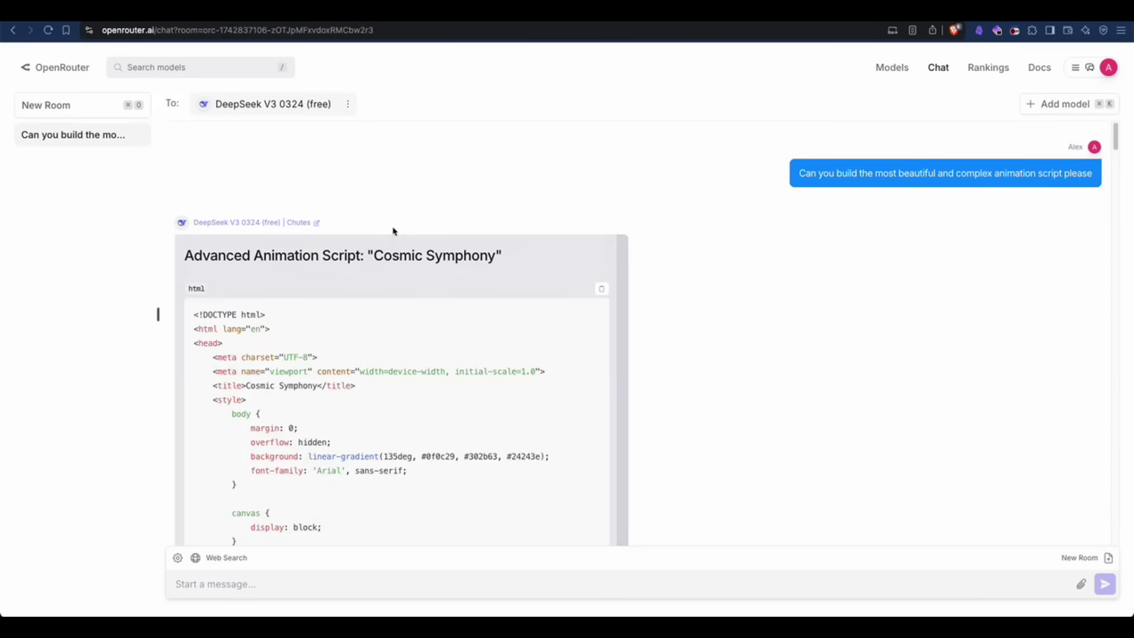
scroll(275, 245, down, 20)
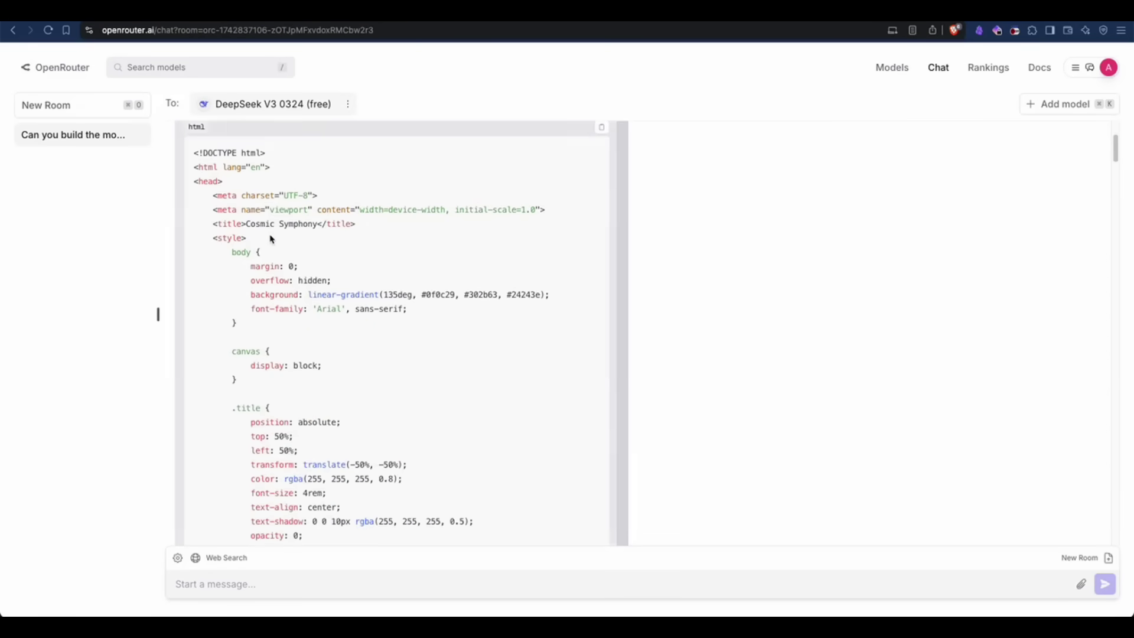
scroll(281, 254, down, 20)
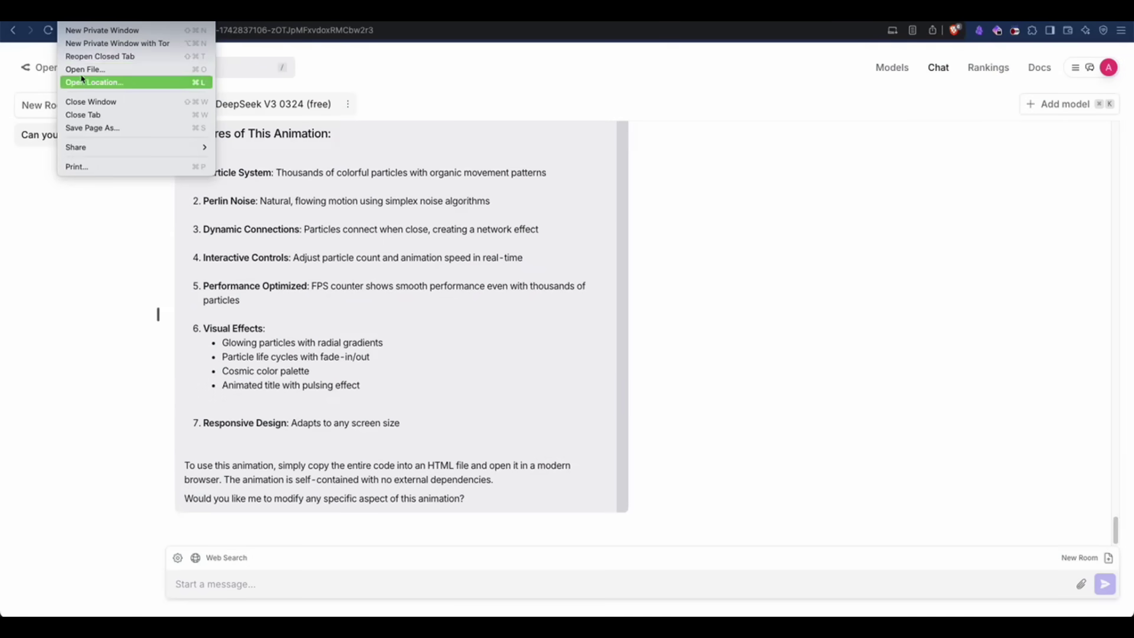
- Open test.html in the browser and lower the Particle Count slider from 2000 to 1314
click(82, 69)
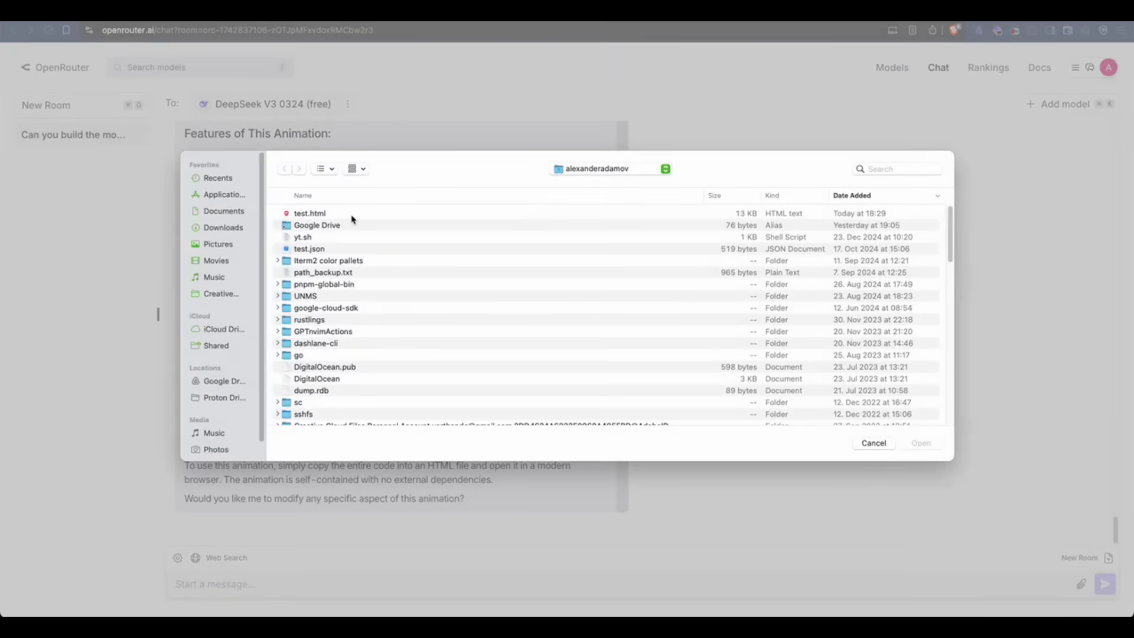
double_click(352, 215)
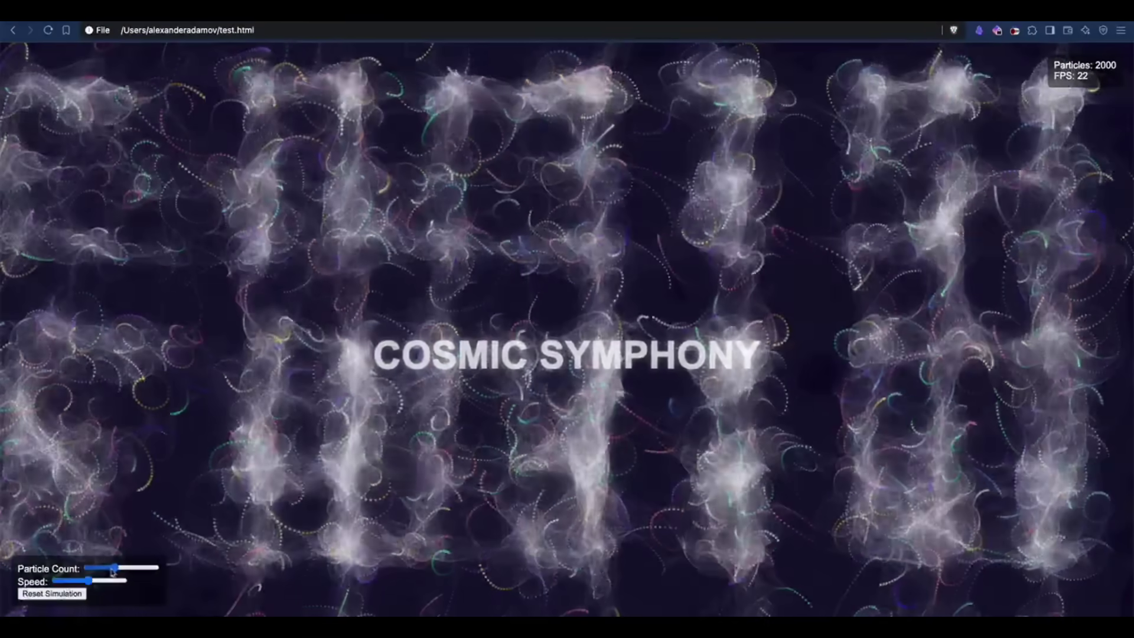
drag(113, 570, 151, 576)
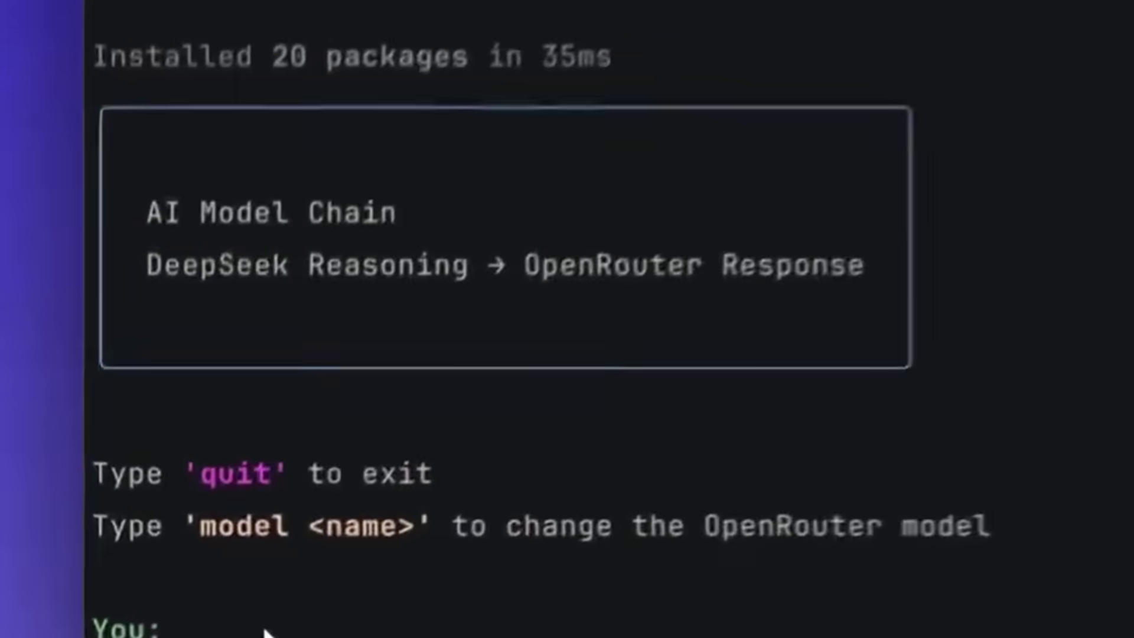
- Send 'hello!' and then 'what's bigger 9.11 or 9.9' to the model chain, then review the replies
text(hello!)
key(Return)
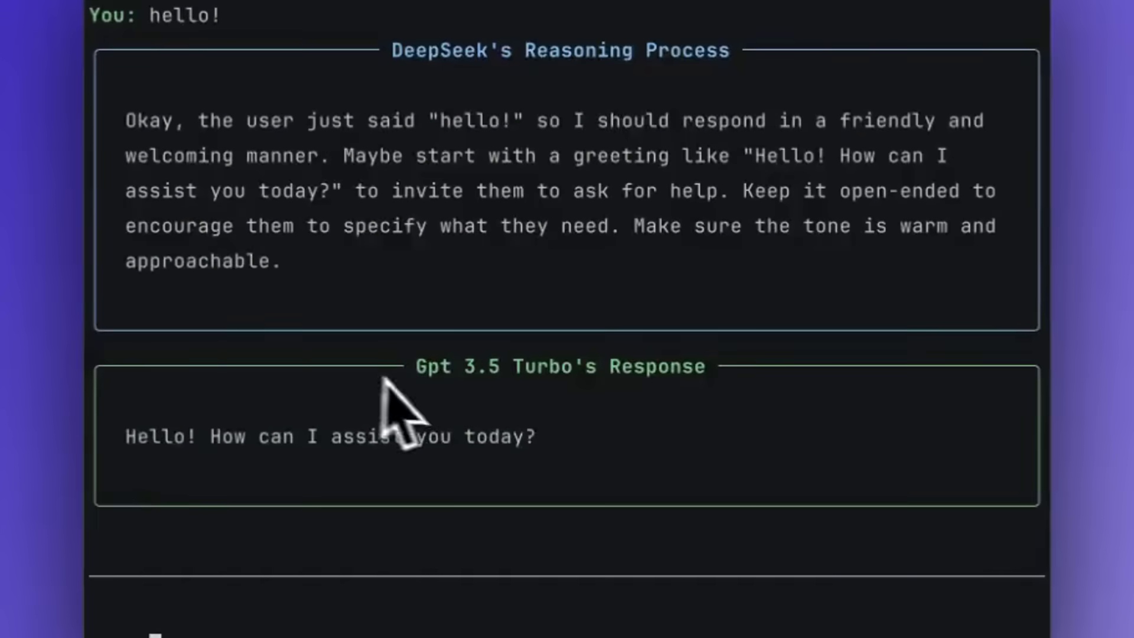
text(what's bigger 9.11 or 9.9)
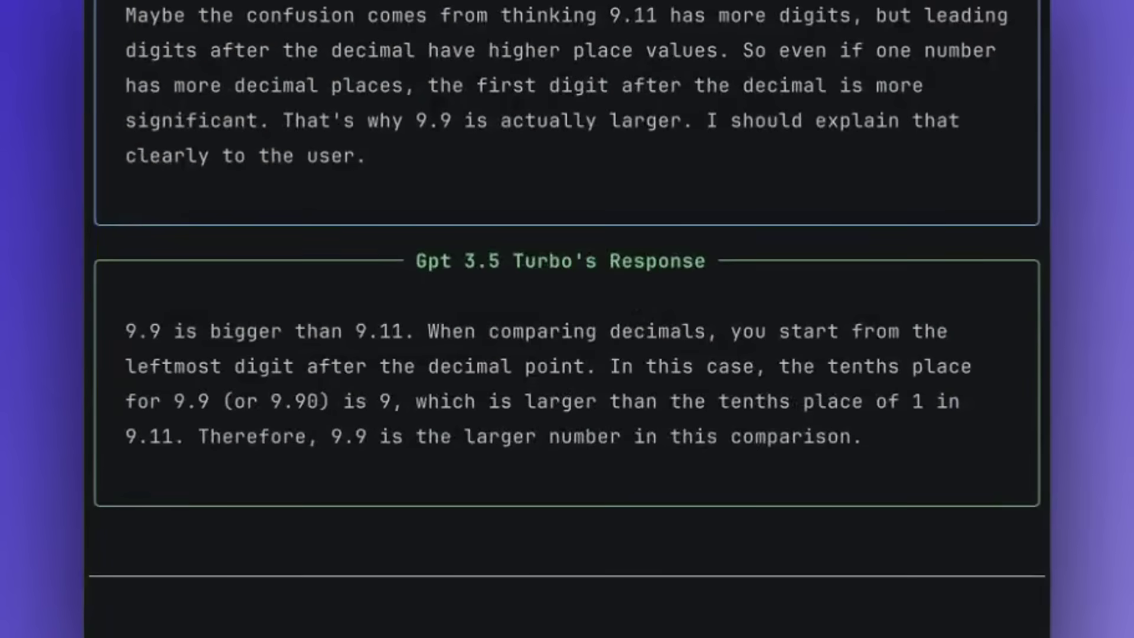
scroll(873, 455, up, 4)
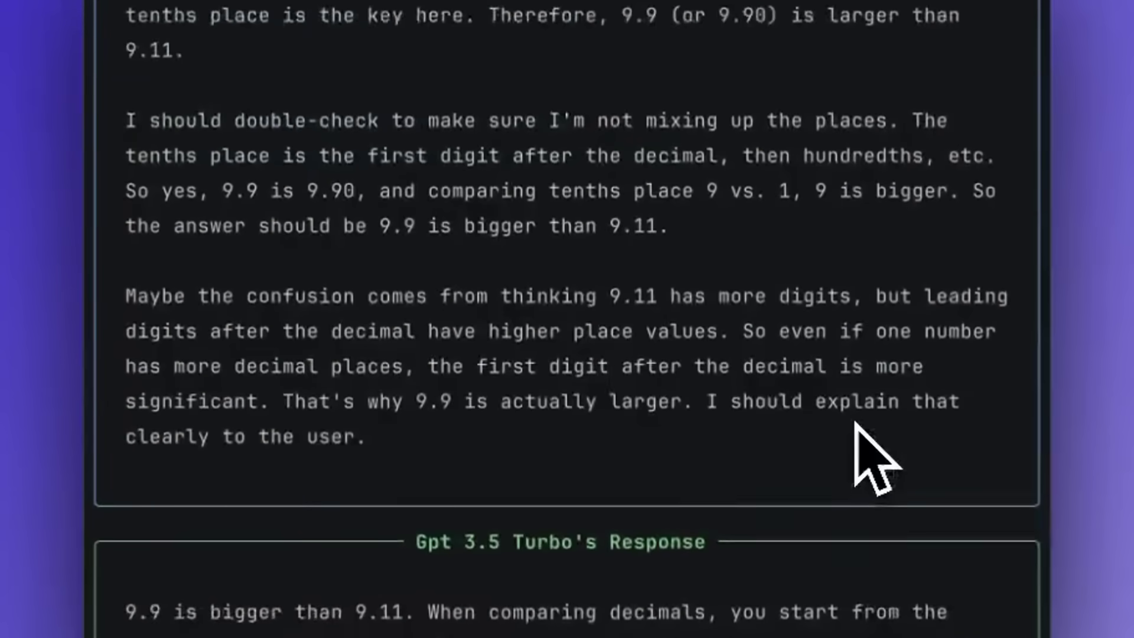
scroll(873, 456, up, 6)
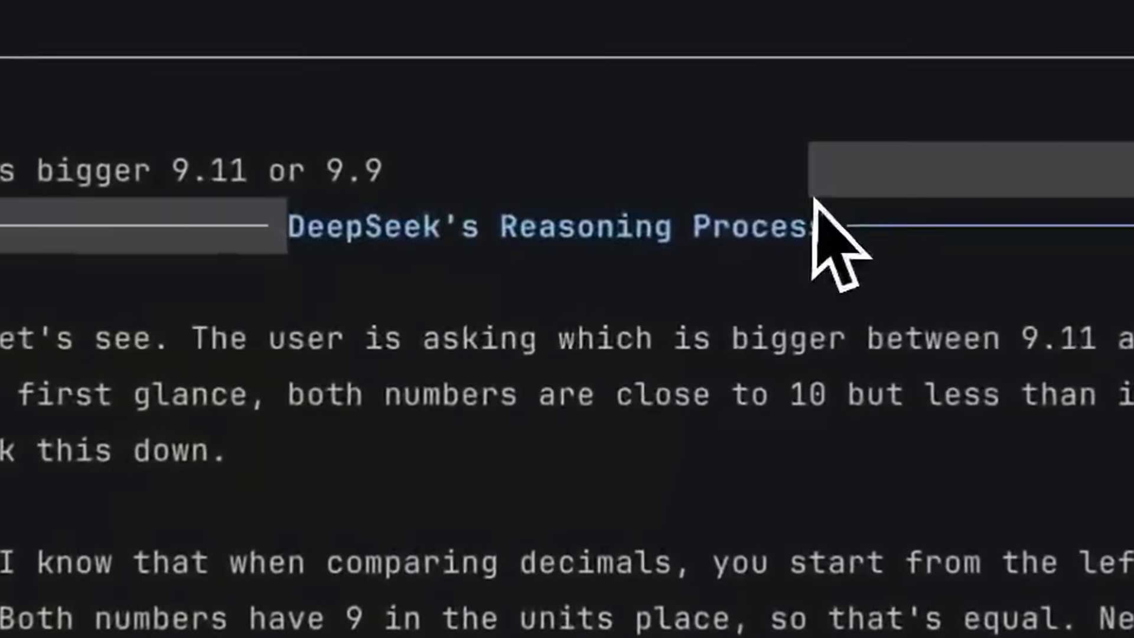
scroll(720, 304, down, 10)
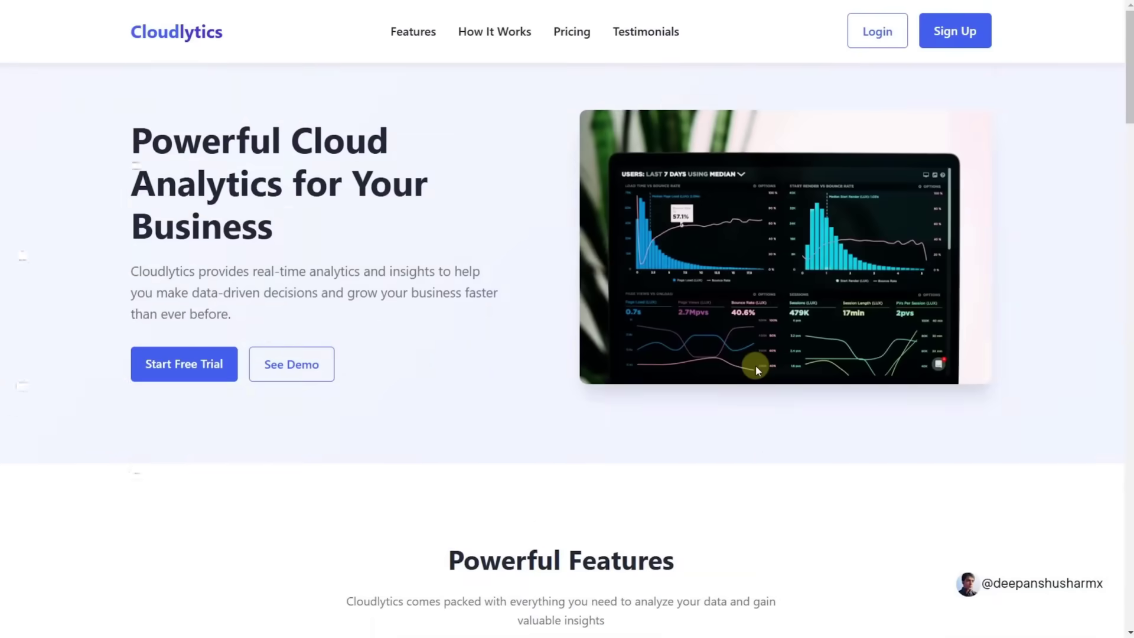
- Scroll the Cloudlytics landing page through Powerful Features, How It Works and Pricing
scroll(755, 364, down, 3)
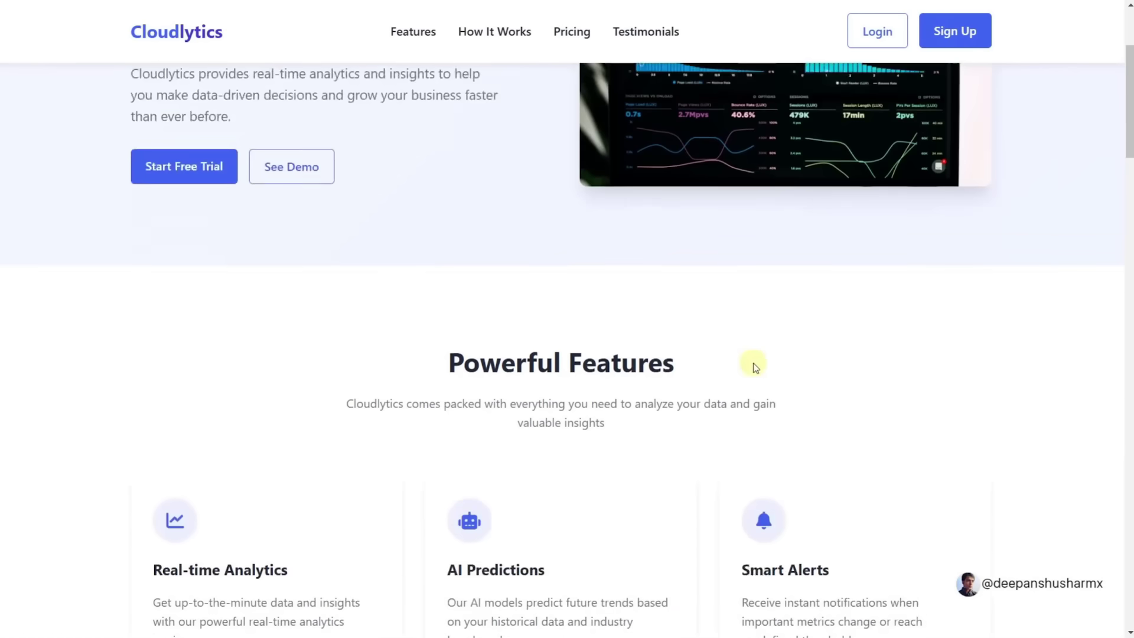
scroll(753, 365, down, 3)
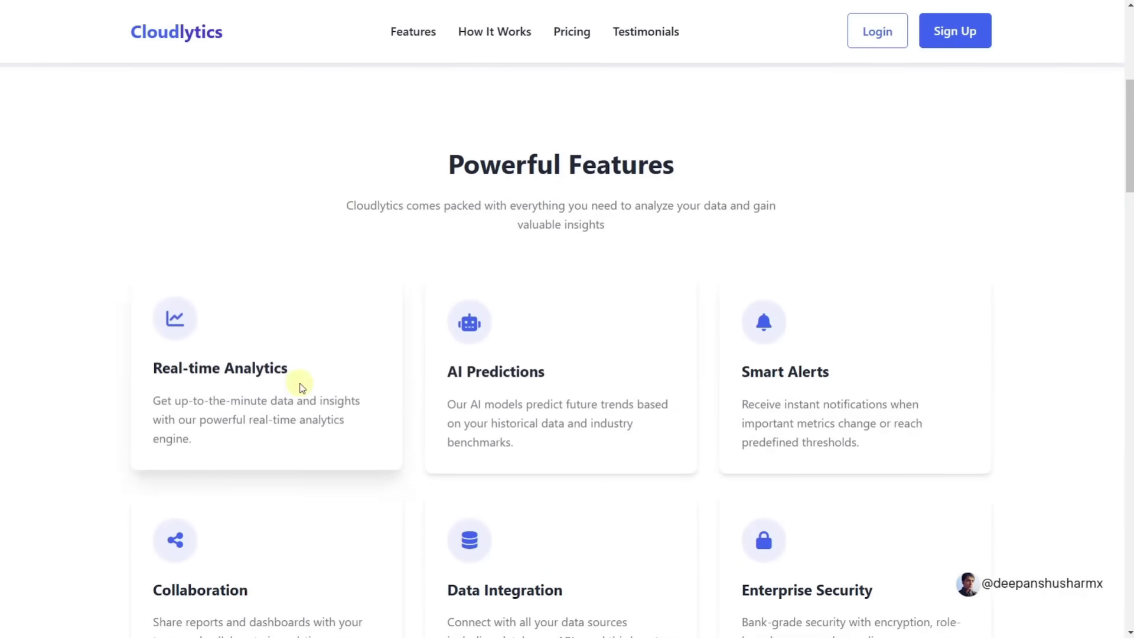
scroll(727, 385, down, 3)
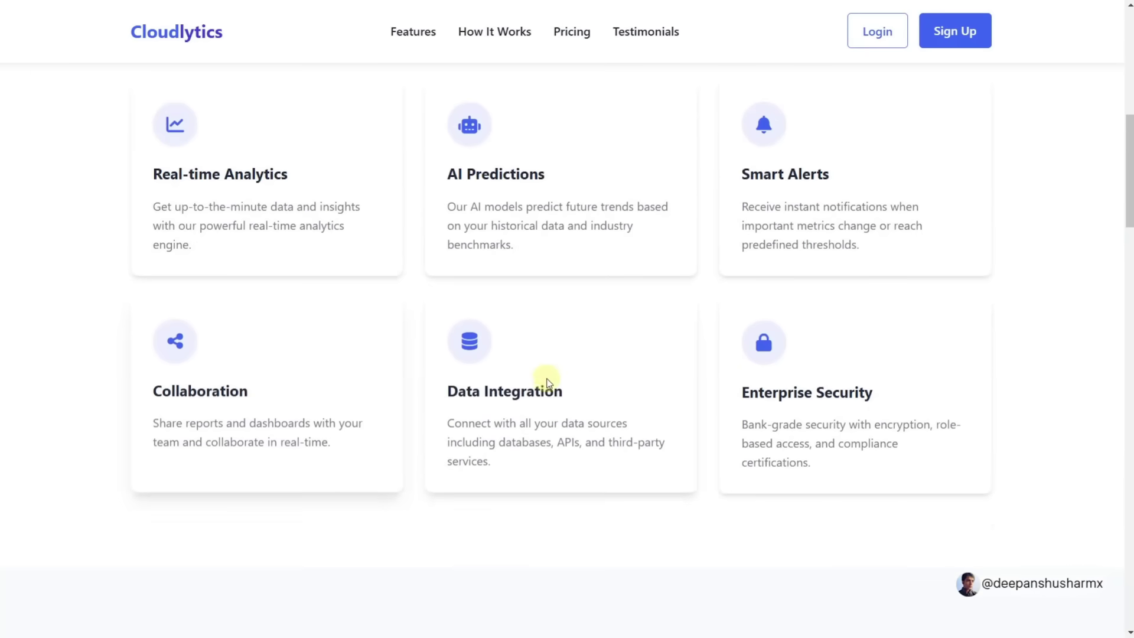
scroll(845, 383, down, 6)
scroll(536, 282, down, 3)
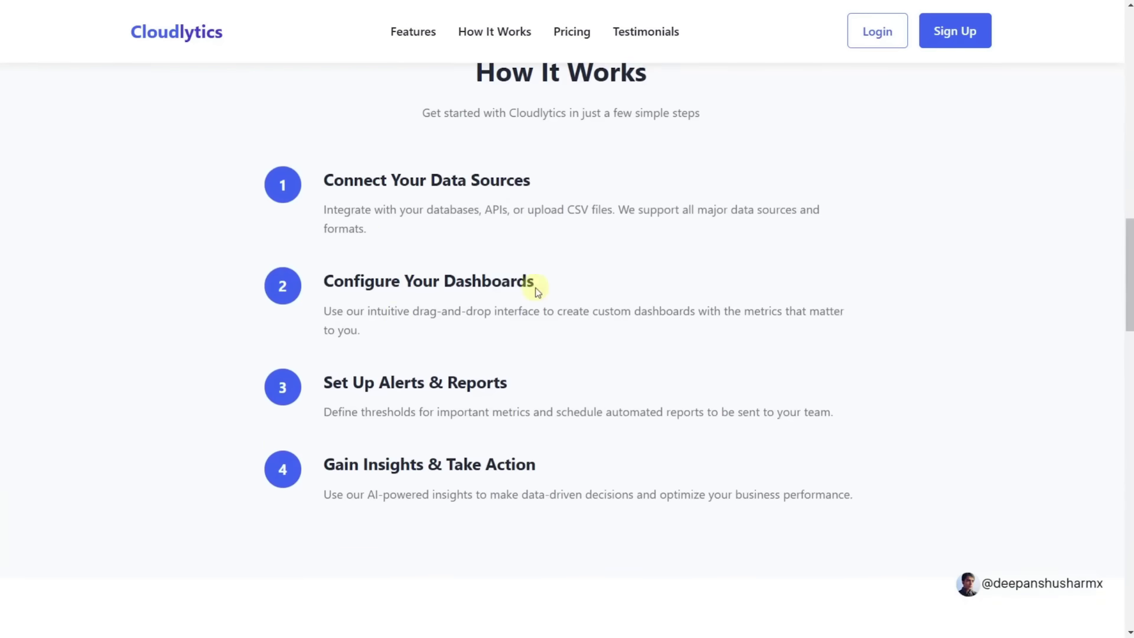
scroll(676, 456, down, 9)
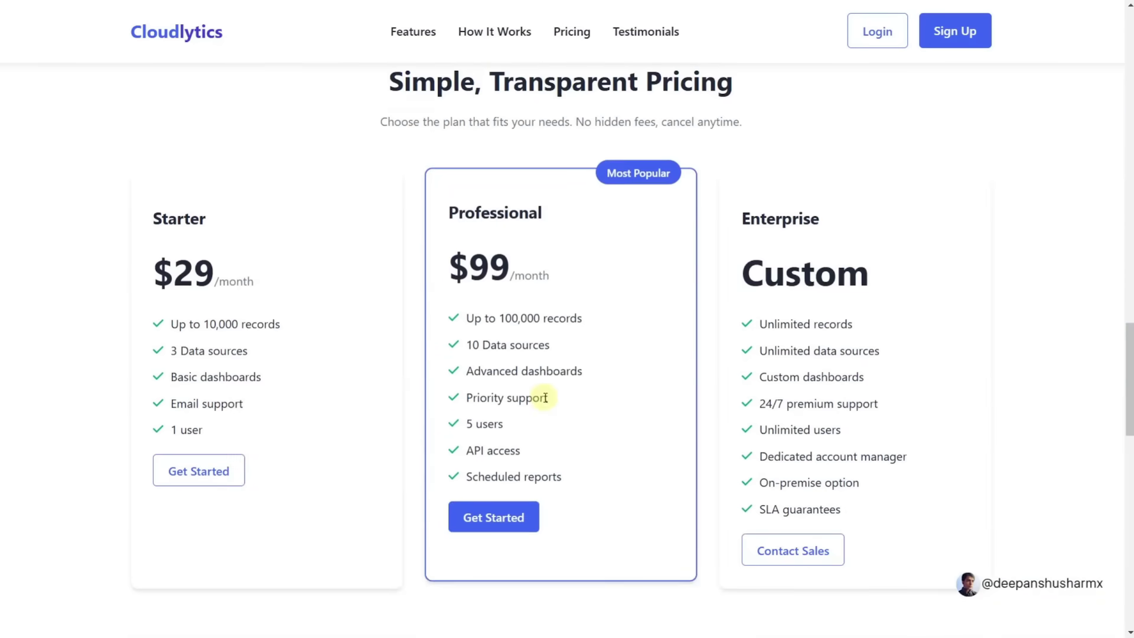
scroll(569, 397, down, 9)
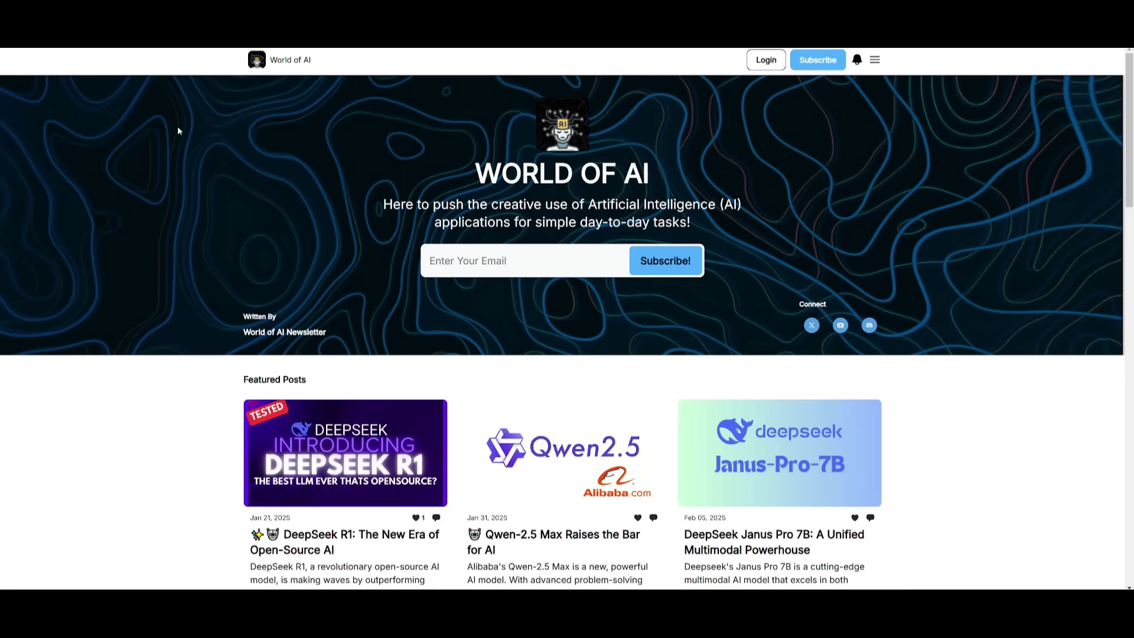
- Scroll the World of AI newsletter through Featured Posts, Latest Posts and the Archive cards
scroll(150, 168, down, 4)
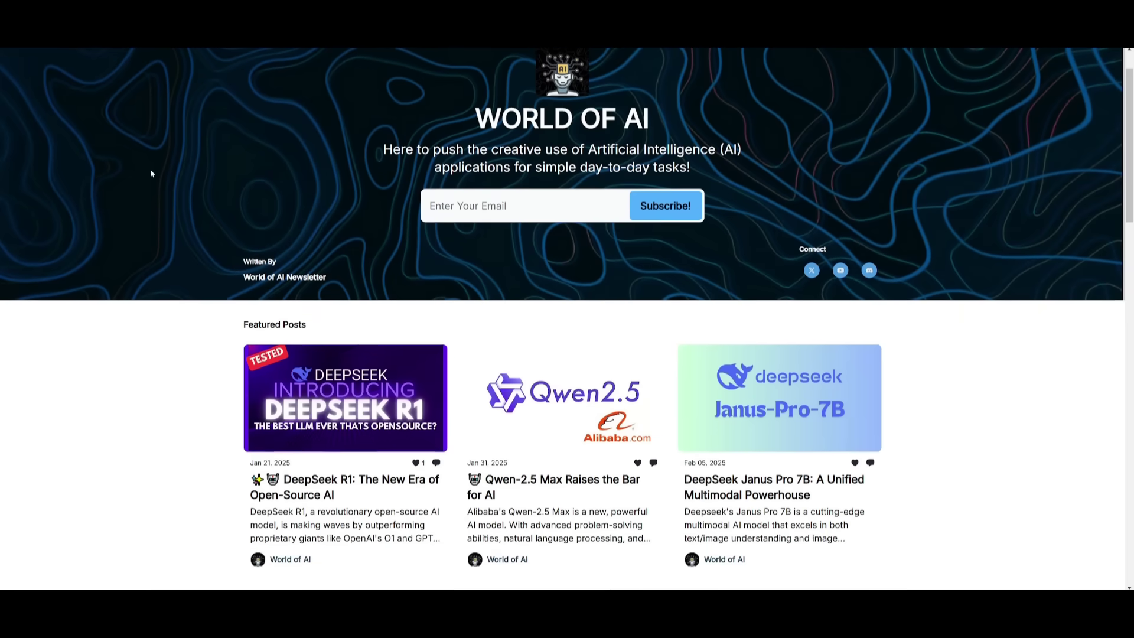
scroll(152, 169, down, 5)
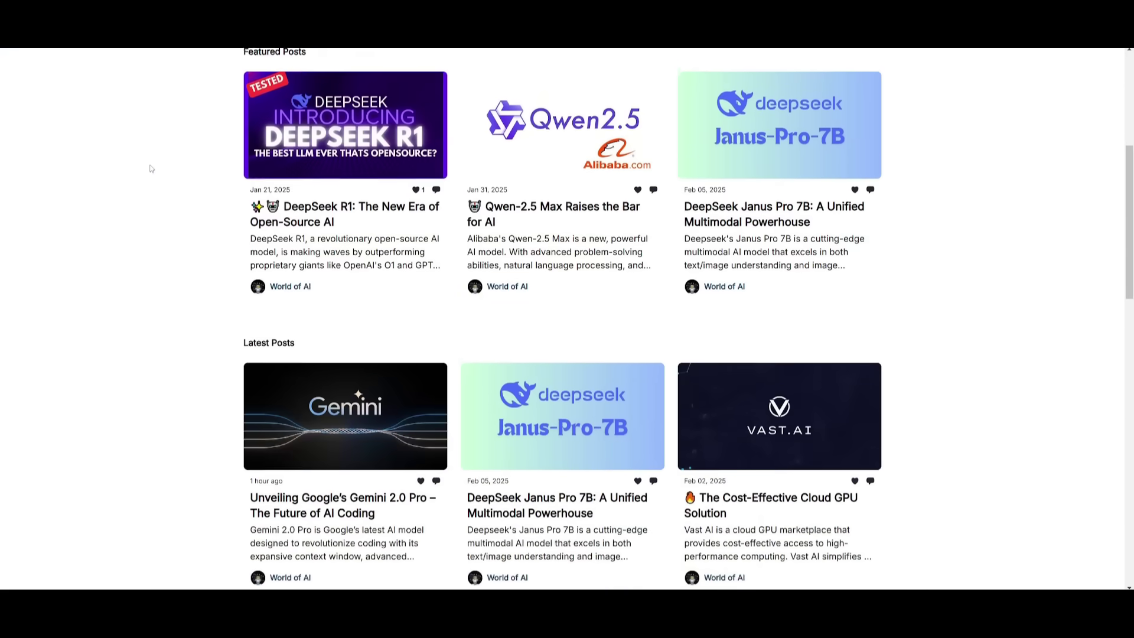
scroll(136, 168, down, 5)
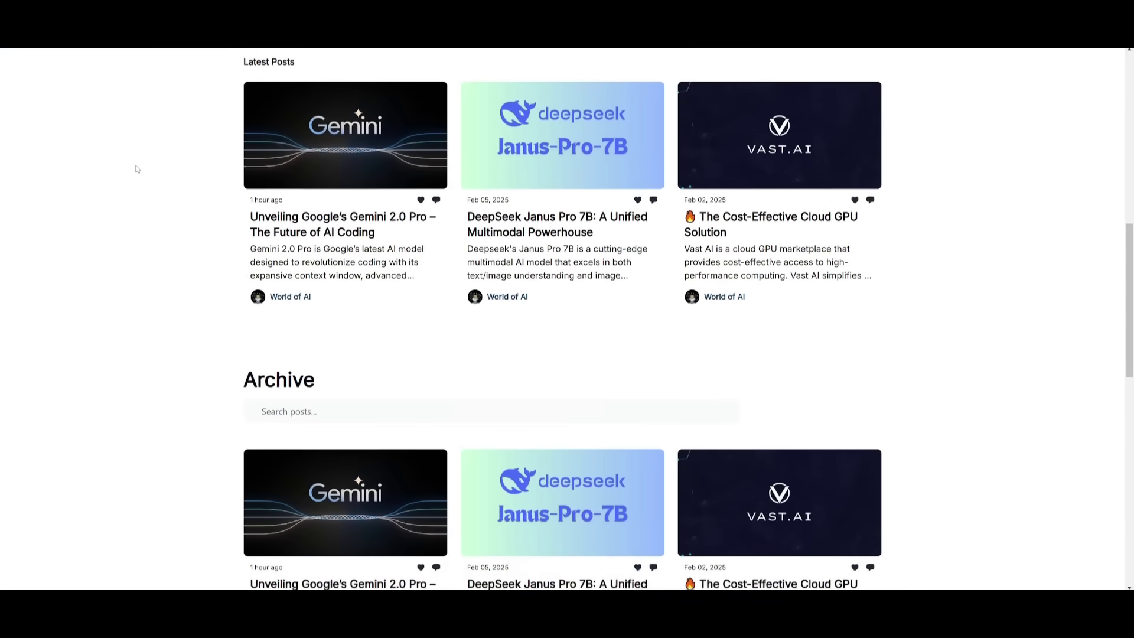
scroll(135, 169, down, 4)
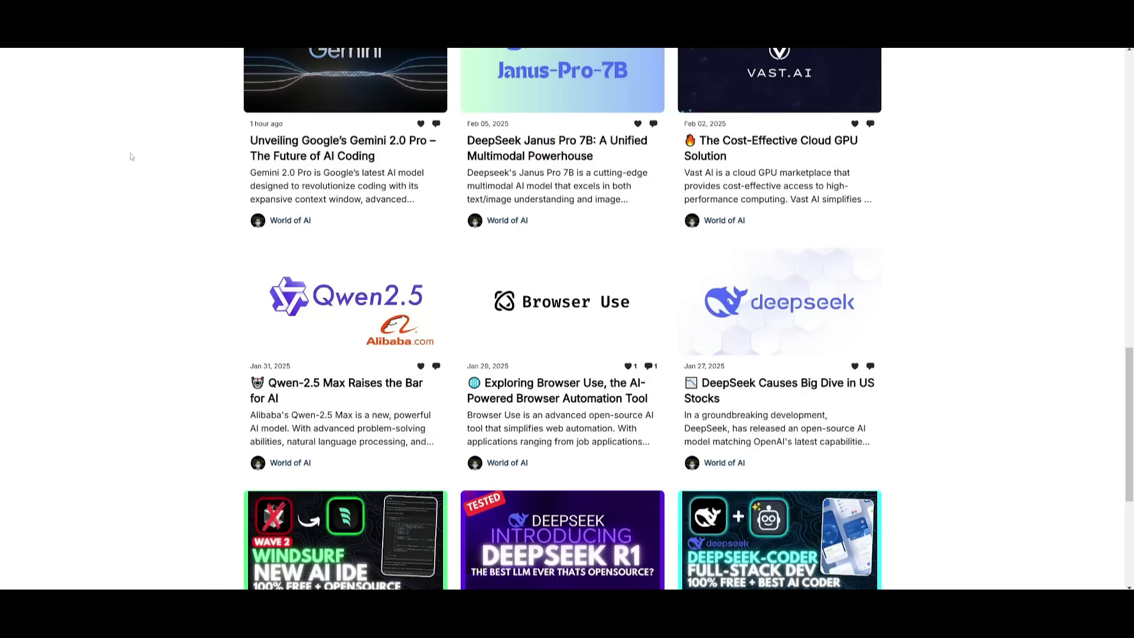
scroll(123, 163, down, 5)
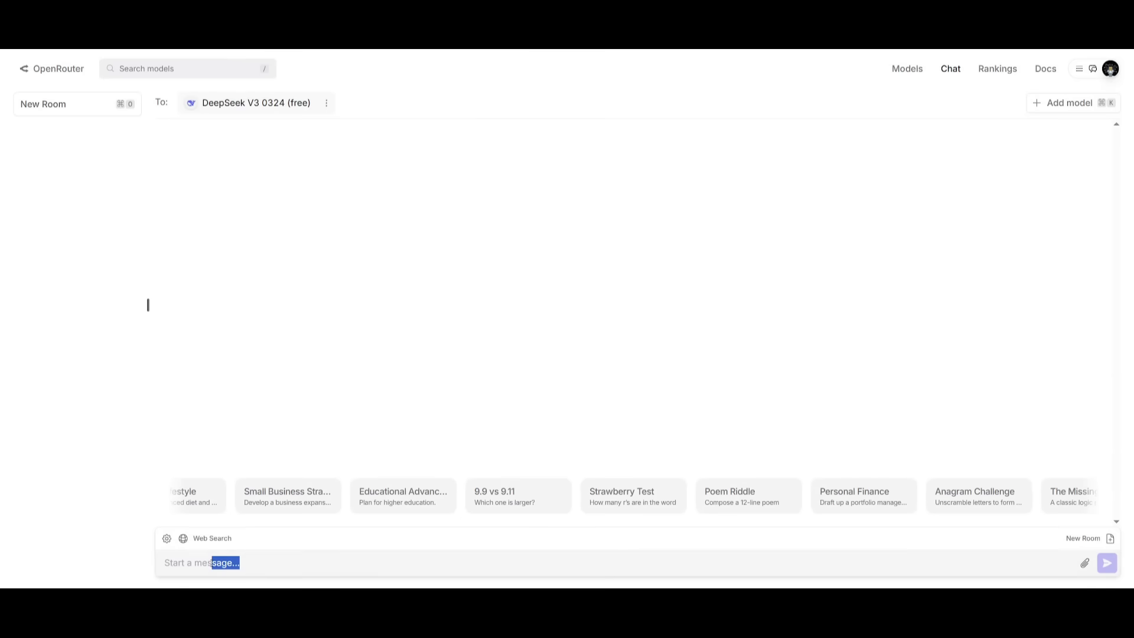
- Paste and send the web-app prompt to DeepSeek V3 0324, then scroll its CSS and JavaScript reply
text(Build a web app using HTML, CSS, and JavaScript that allows users to log their monthly expenses and income and visualize the data)
key(Return)
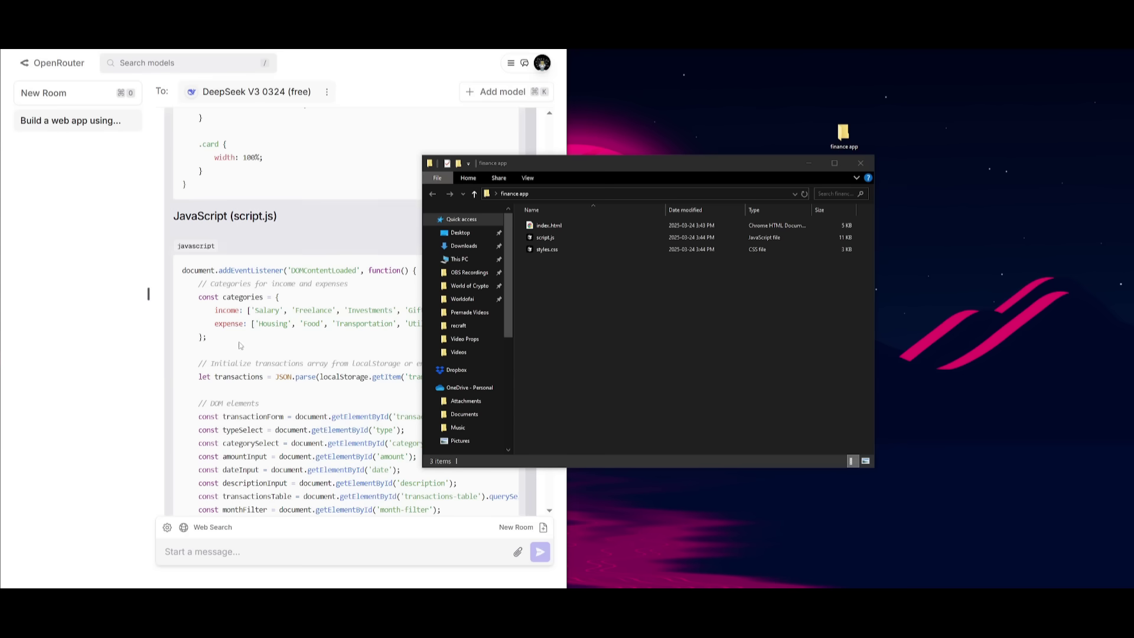
scroll(240, 346, up, 10)
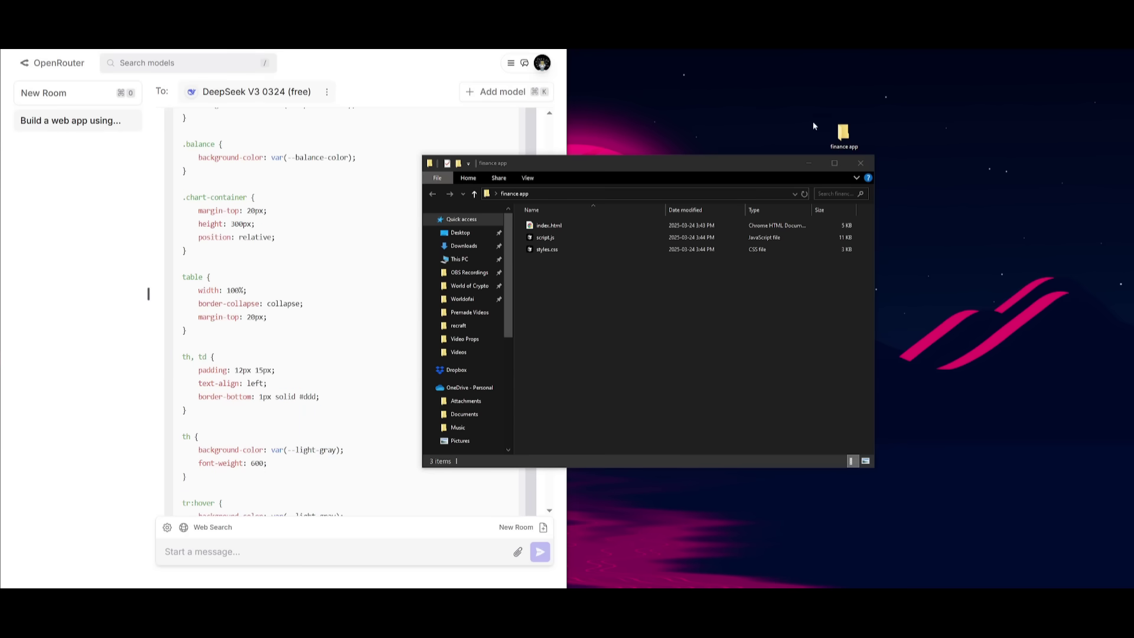
- Open the finance app's index.html full screen and review the Monthly Budget Tracker page
click(552, 230)
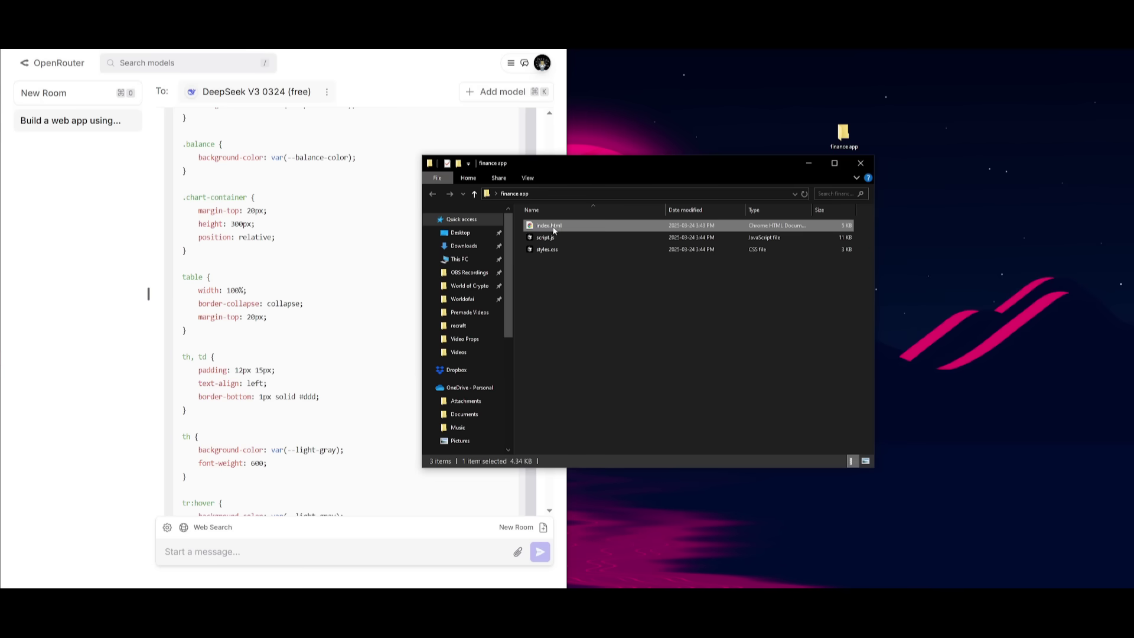
double_click(553, 230)
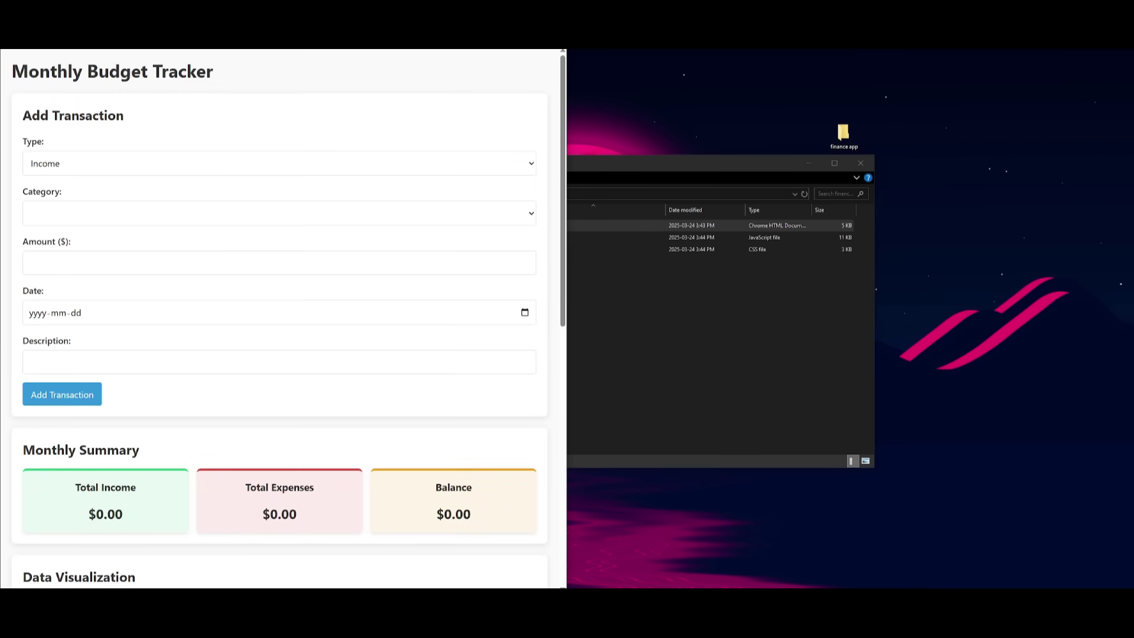
key(super+Up)
scroll(606, 254, down, 9)
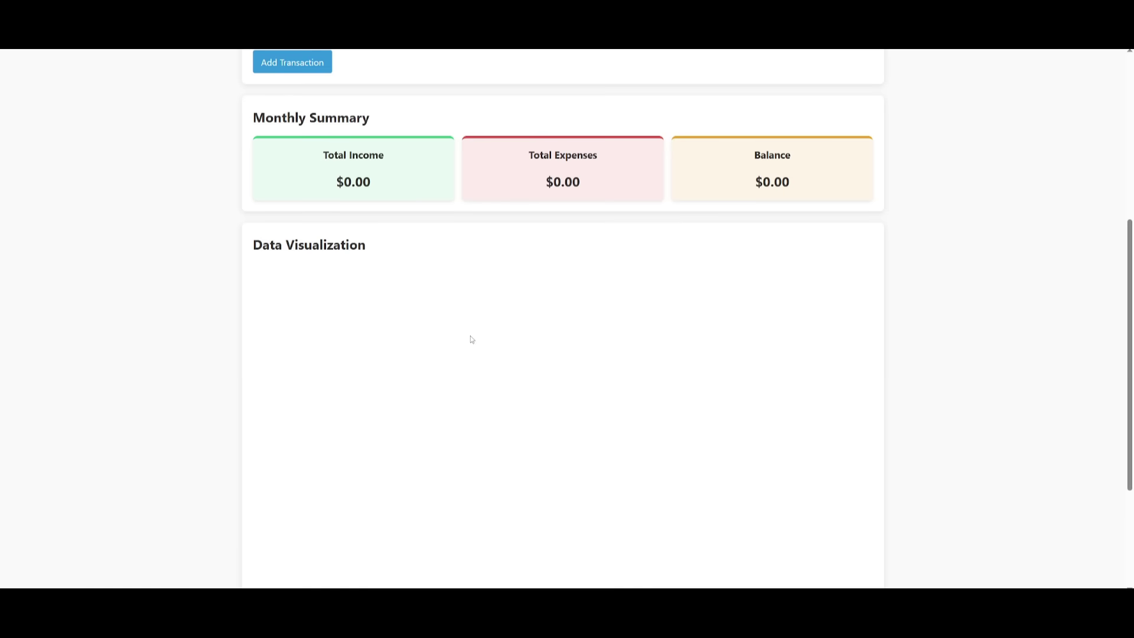
scroll(652, 416, up, 9)
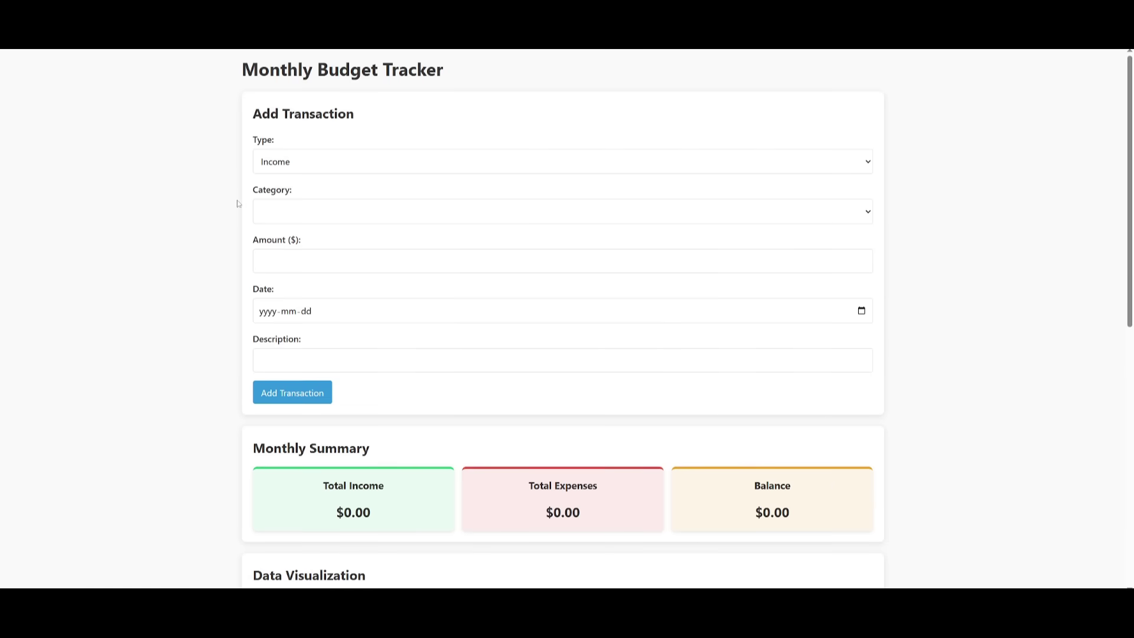
scroll(275, 241, down, 5)
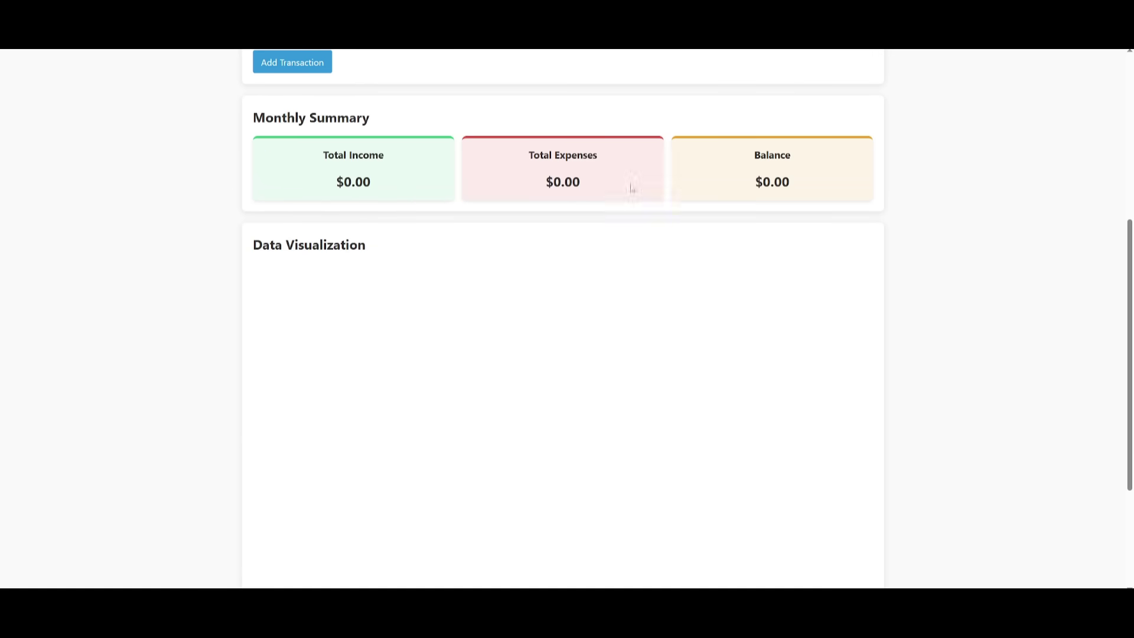
scroll(738, 235, down, 3)
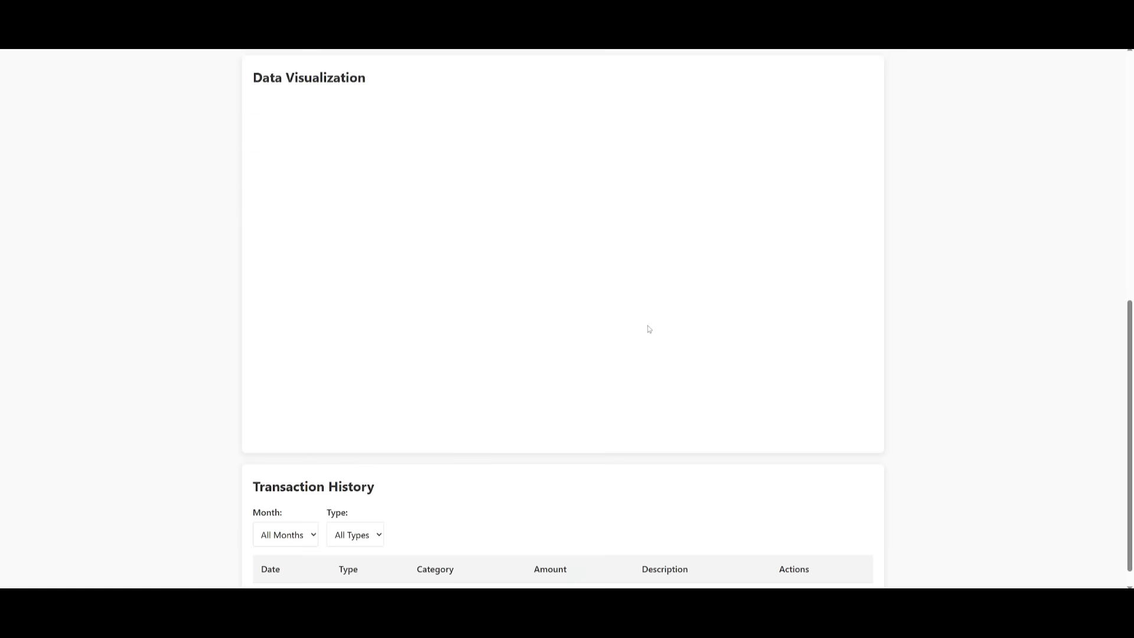
scroll(578, 271, up, 8)
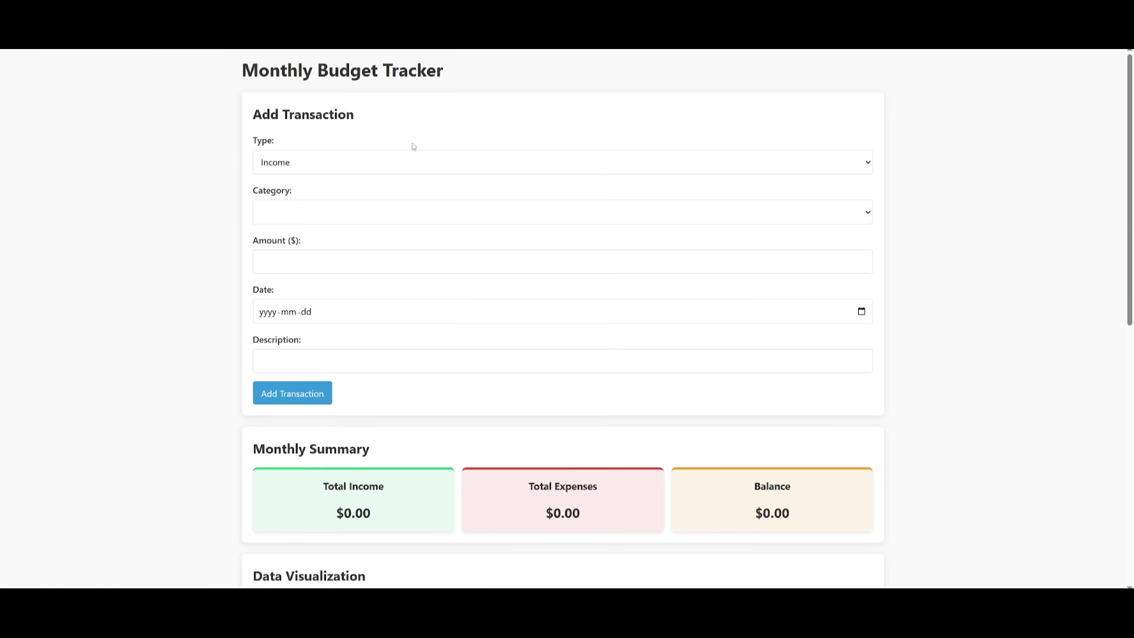
scroll(310, 132, down, 9)
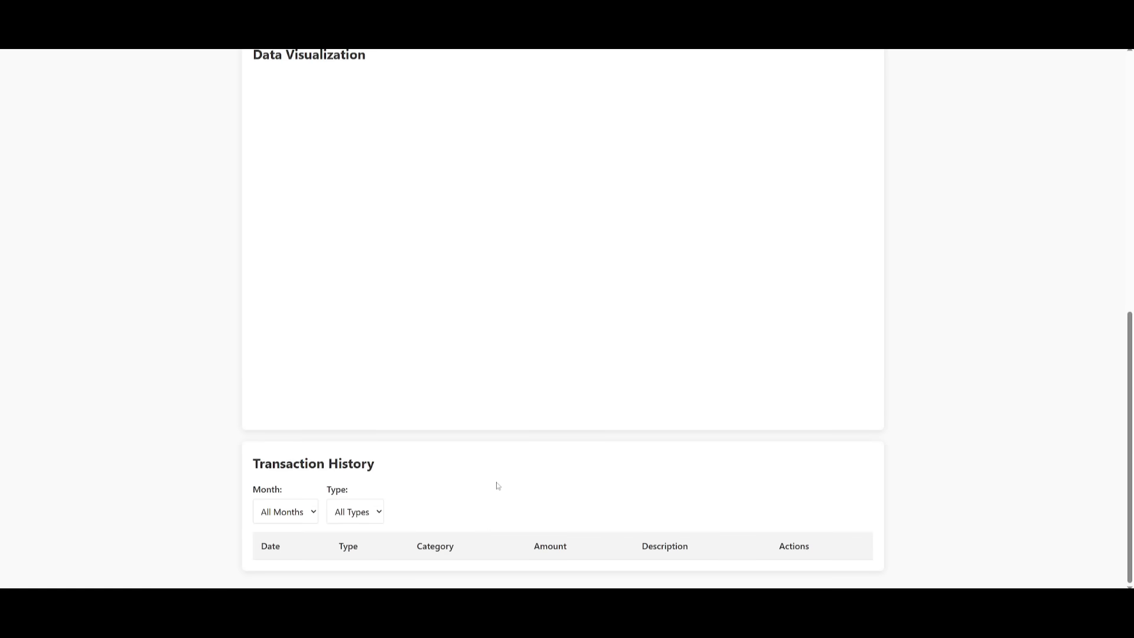
scroll(498, 485, up, 9)
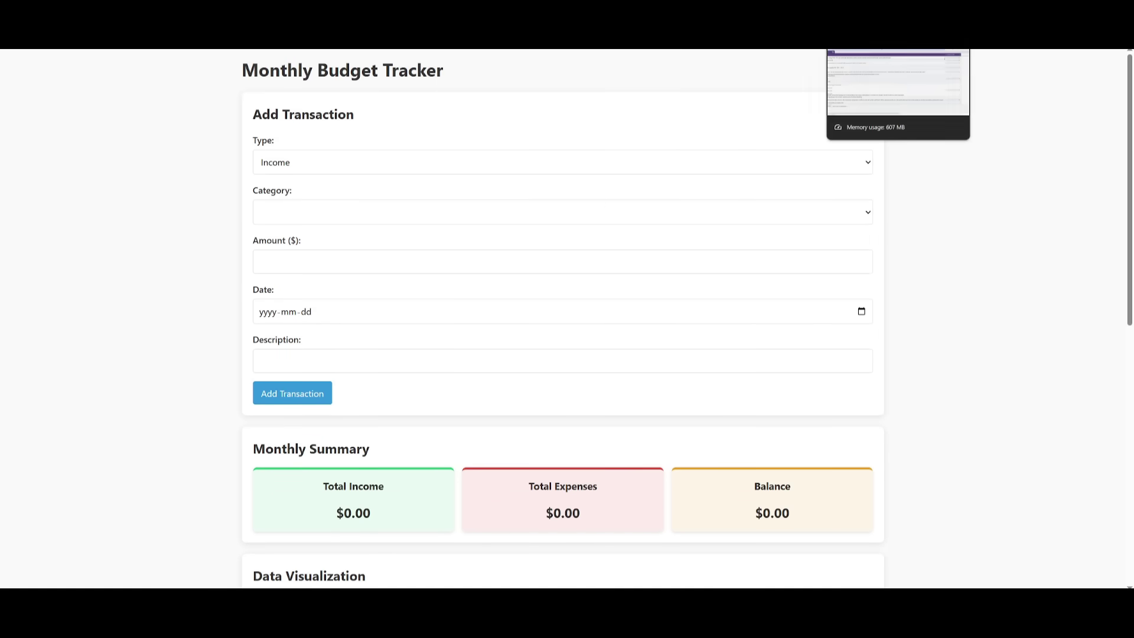
- Mark the web app prompt in cell B2 of the Benchmark Test sheet as Pass
click(898, 37)
click(915, 194)
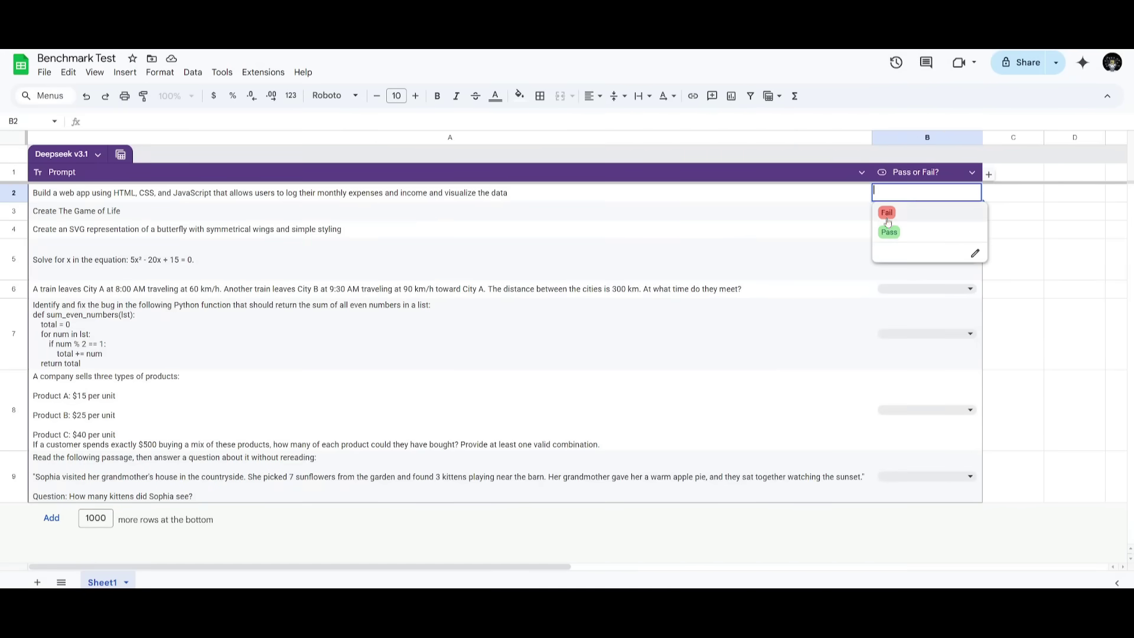
click(885, 213)
key(ctrl+minus)
click(59, 199)
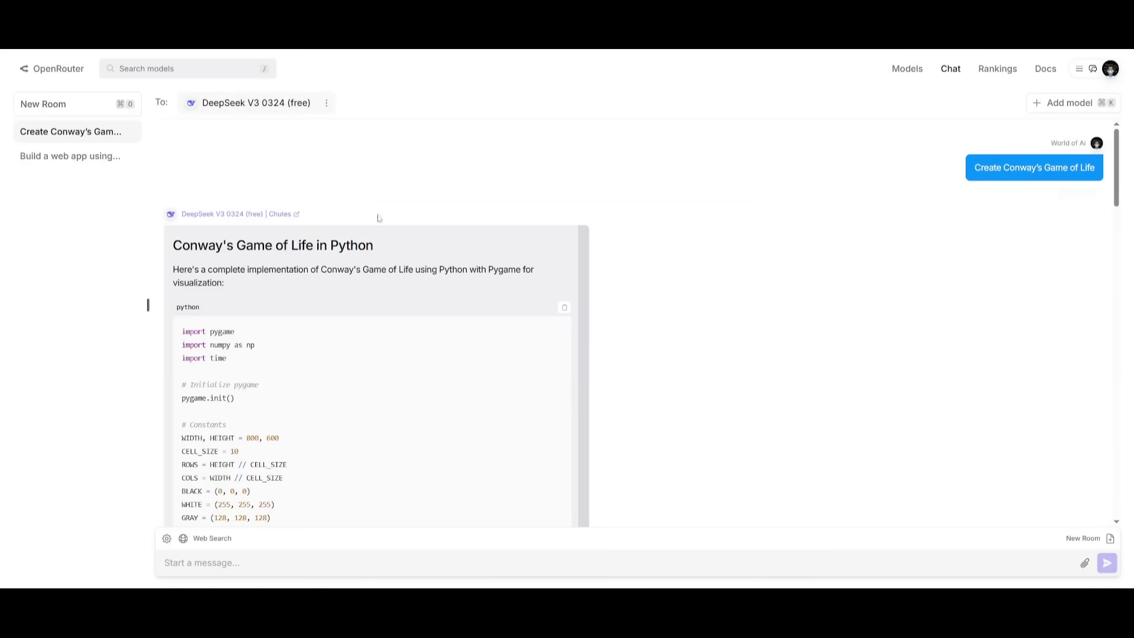
- Scroll the Game of Life reply's Pygame code down to the How to Run and Use section
scroll(310, 237, down, 3)
scroll(310, 238, down, 2)
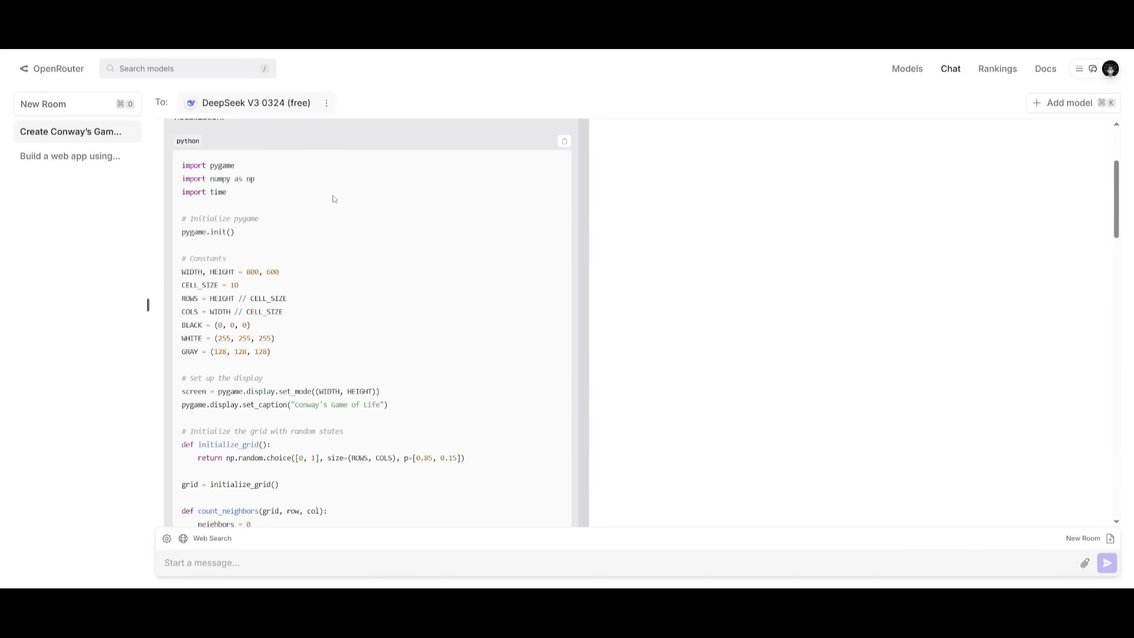
scroll(328, 207, down, 1)
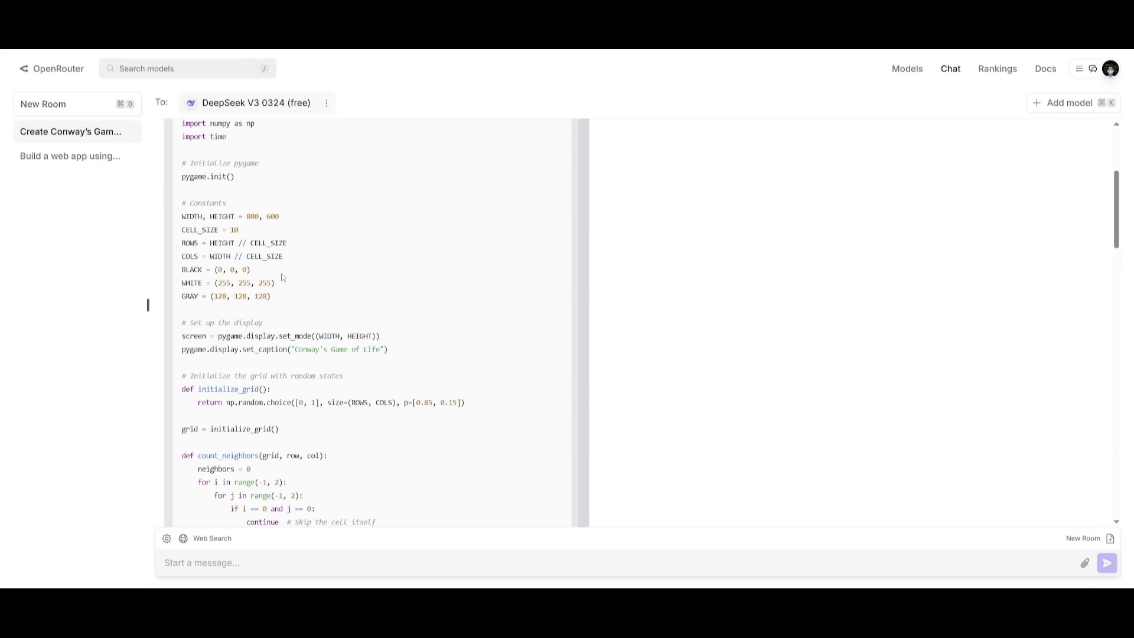
scroll(282, 278, down, 1)
scroll(263, 275, down, 4)
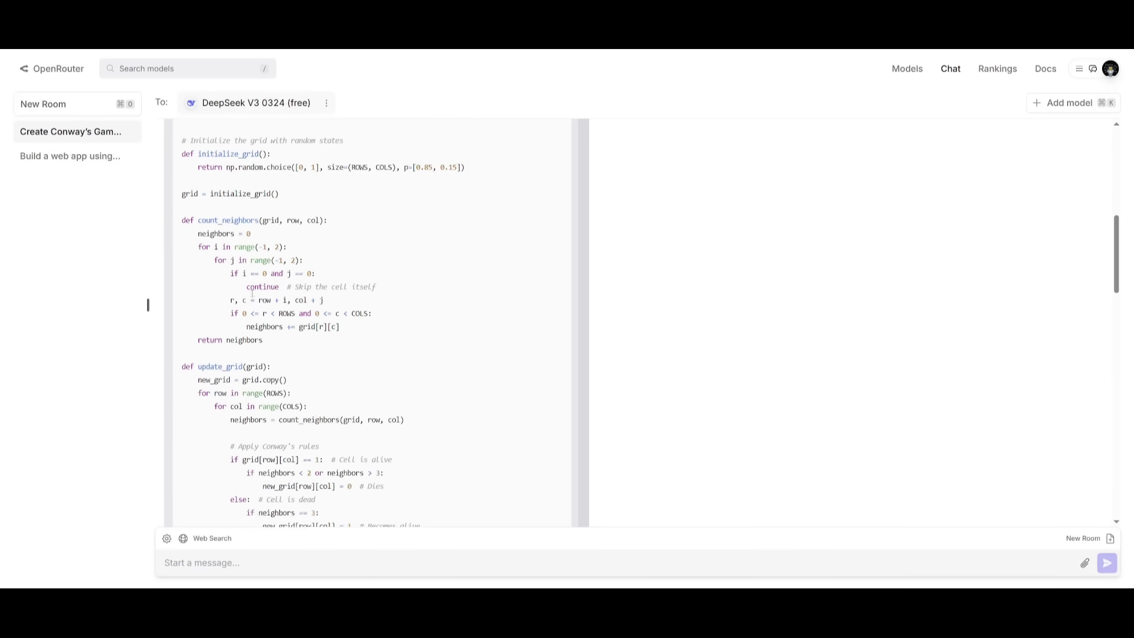
scroll(447, 316, down, 13)
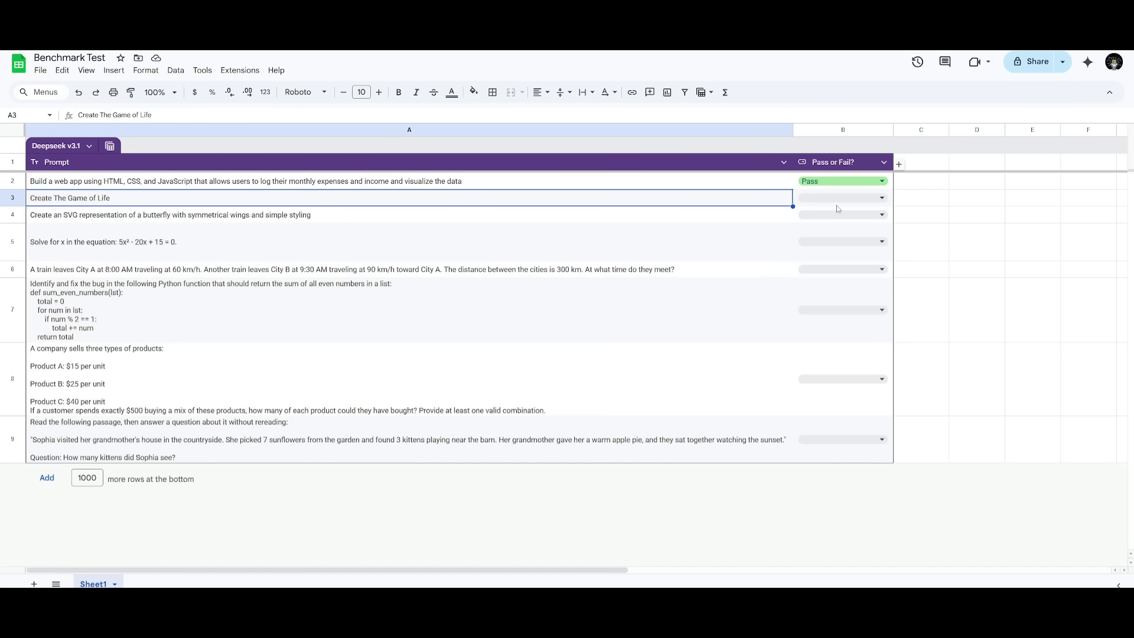
- Set cell B3's dropdown for Create The Game of Life to Pass
click(838, 198)
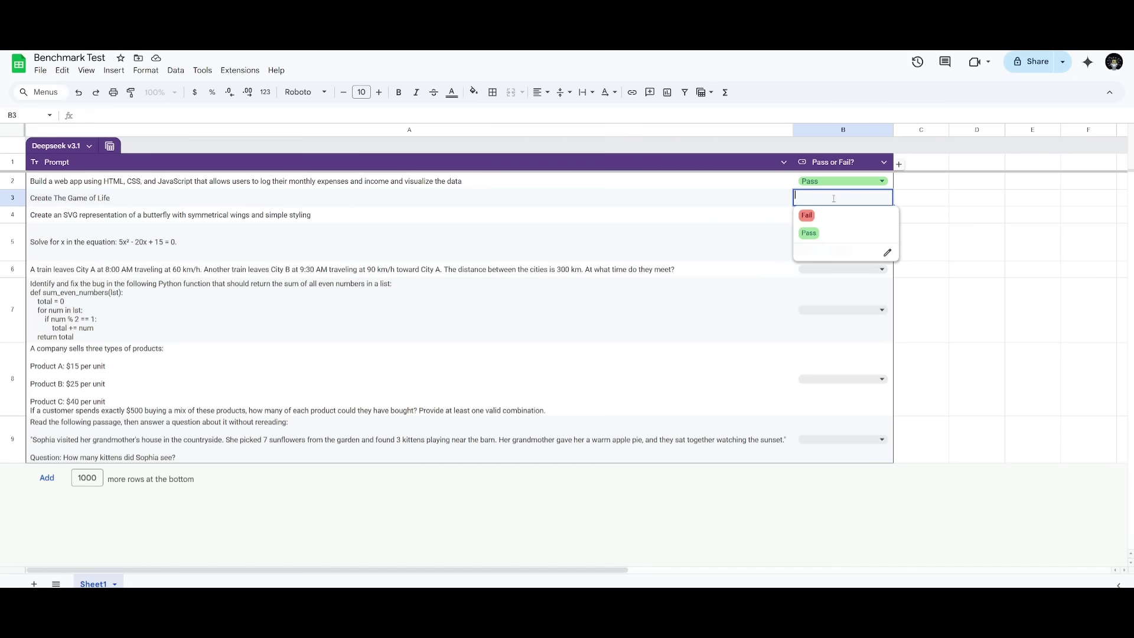
click(807, 234)
click(839, 197)
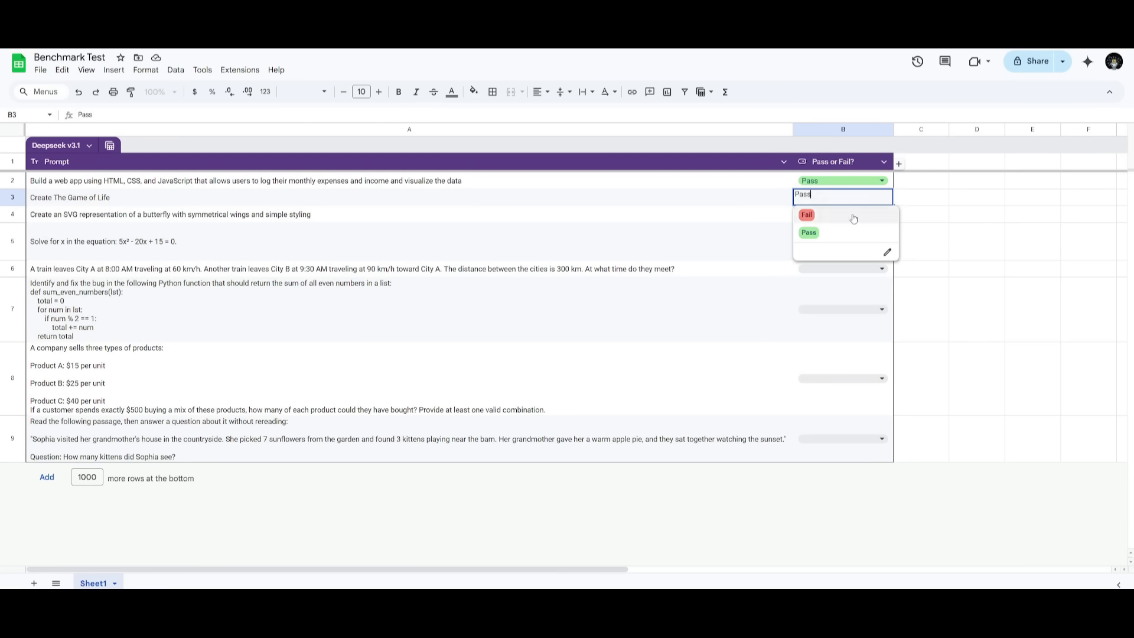
click(836, 235)
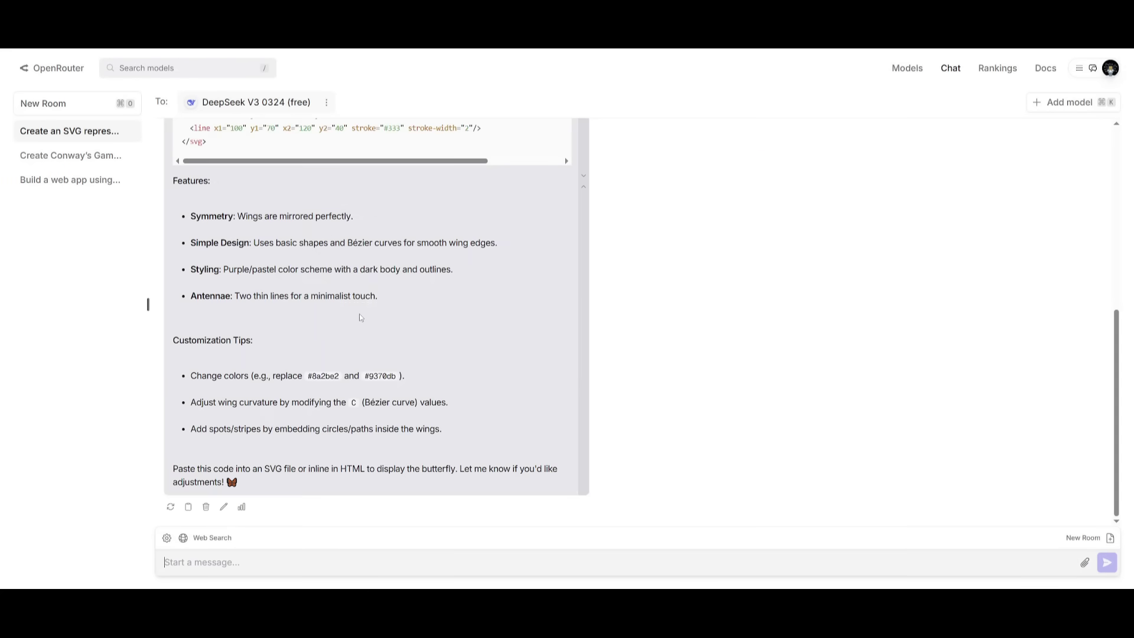
- Select the full butterfly SVG code block in DeepSeek's reply, from <svg to </svg>
scroll(360, 317, up, 6)
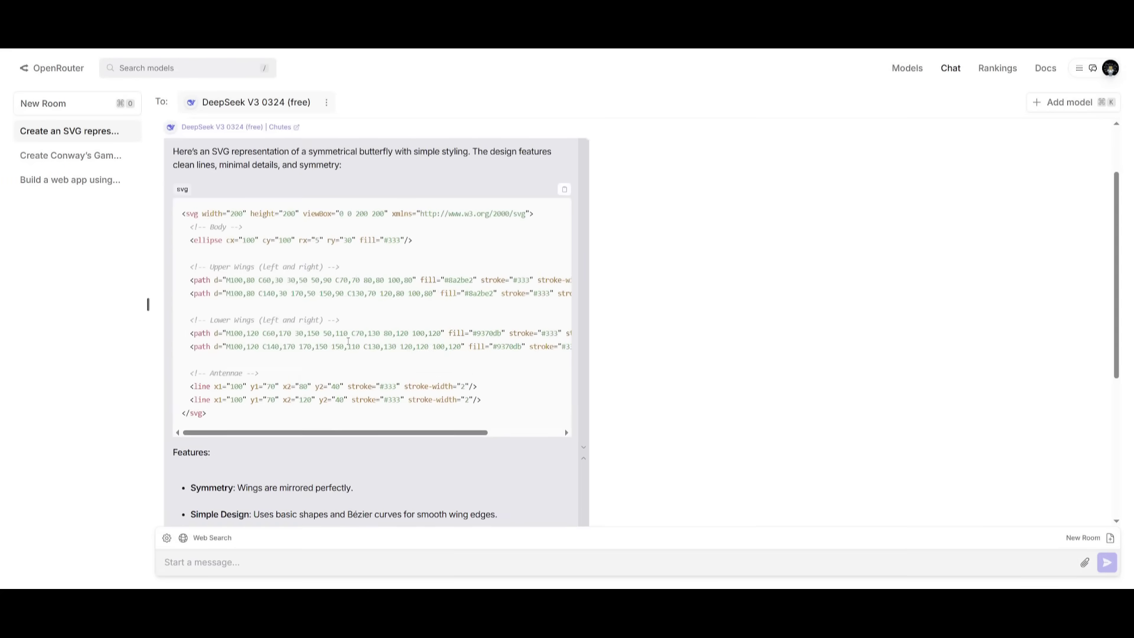
scroll(199, 277, down, 1)
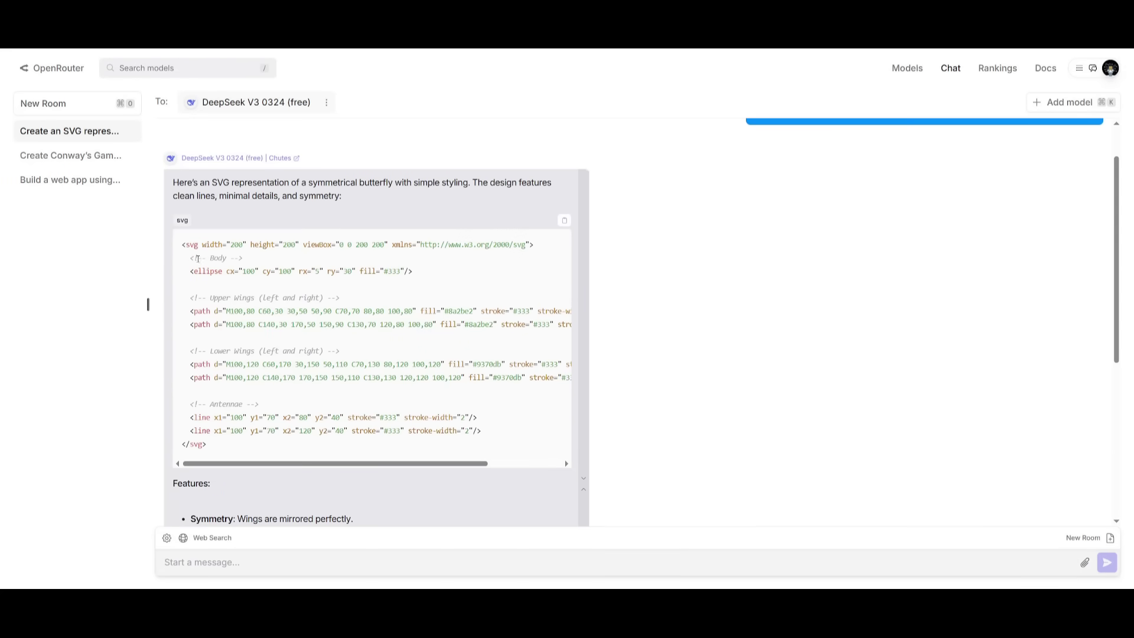
drag(182, 248, 351, 450)
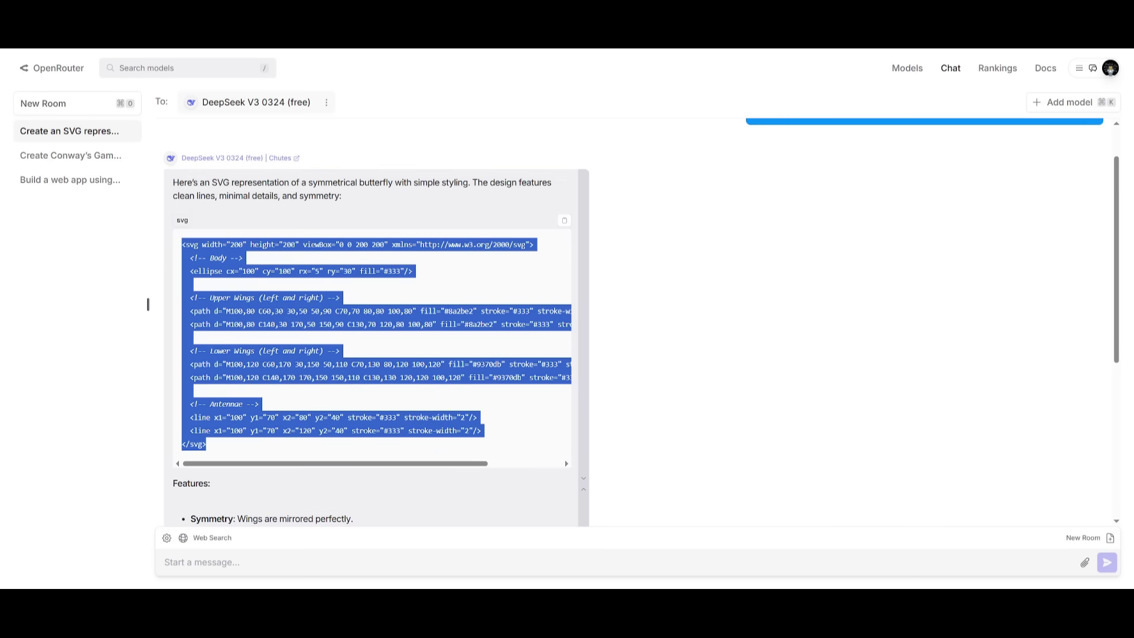
- Replace SVGViewer's sample code with the 30-line butterfly SVG and inspect the lilac butterfly preview
key(ctrl+Tab)
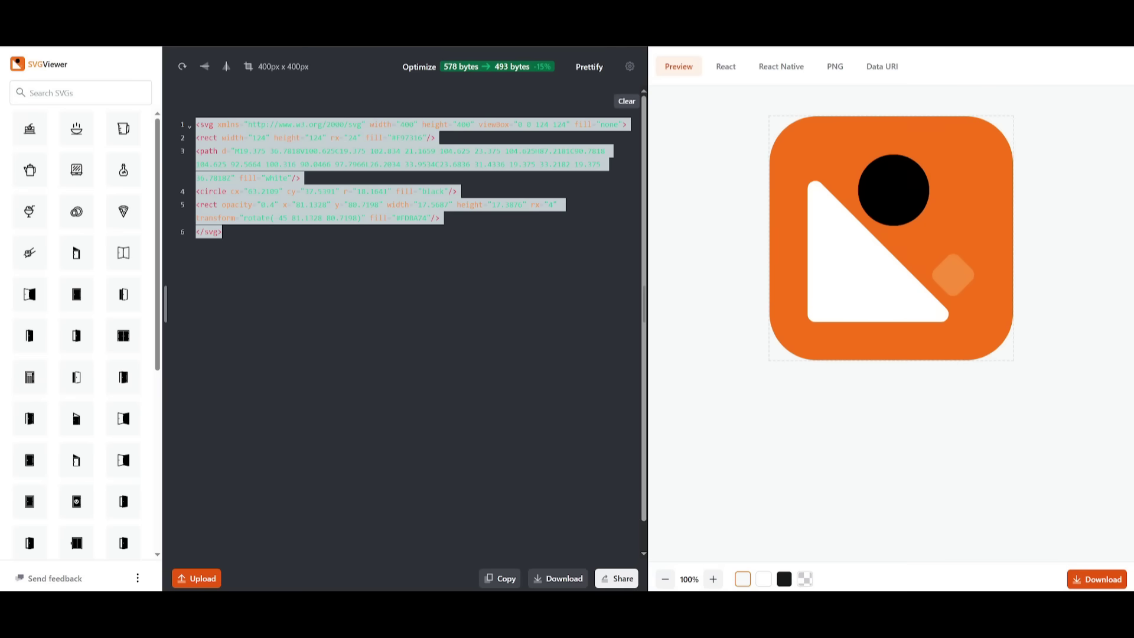
click(231, 235)
drag(231, 235, 170, 96)
text(<svg width="300" height="200" viewBox="0 0 300 200" xmlns="http://www.w3.org/2000/svg">   <!-- Butterfly body -->   <ellipse cx="150" cy="100" rx="8" ry="30" fill="#5D4037" />    <!-- Left antenna -->   <path d="M150,70 Q140,60 130,65" stroke="#5D4037" stroke-width="2" fill="none" />   <circle cx="130" cy="65" r="2" fill="#5D4037" />    <!-- Right antenna -->   <path d="M150,70 Q160,60 170,65" stroke="#5D4037" stroke-width="2" fill="none" />   <circle cx="170" cy="65" r="2" fill="#5D4037" />    <!-- Left wings -->   <path d="M150,90 Q100,50 100,100 Q90,150 150,110" fill="#7B1FA2" />   <path d="M150,90 Q80,70 80,120 Q70,170 150,130" fill="#E1BEE7" />    <!-- Right wings -->   <path d="M150,90 Q200,50 200,100 Q210,150 150,110" fill="#7B1FA2" />   <path d="M150,90 Q220,70 220,120 Q230,170 150,130" fill="#E1BEE7" />    <!-- Wing patterns (left) -->   <circle cx="120" cy="90" r="5" fill="#FFC107" />   <circle cx="110" cy="120" r="5" fill="#FFC107" />   <circle cx="130" cy="130" r="5" fill="#FFC107" />    <!-- Wing patterns (right) -->   <circle cx="180" cy="90" r="5" fill="#FFC107" />   <circle cx="190" cy="120" r="5" fill="#FFC107" />   <circle cx="170" cy="130" r="5" fill="#FFC107" /> </svg>)
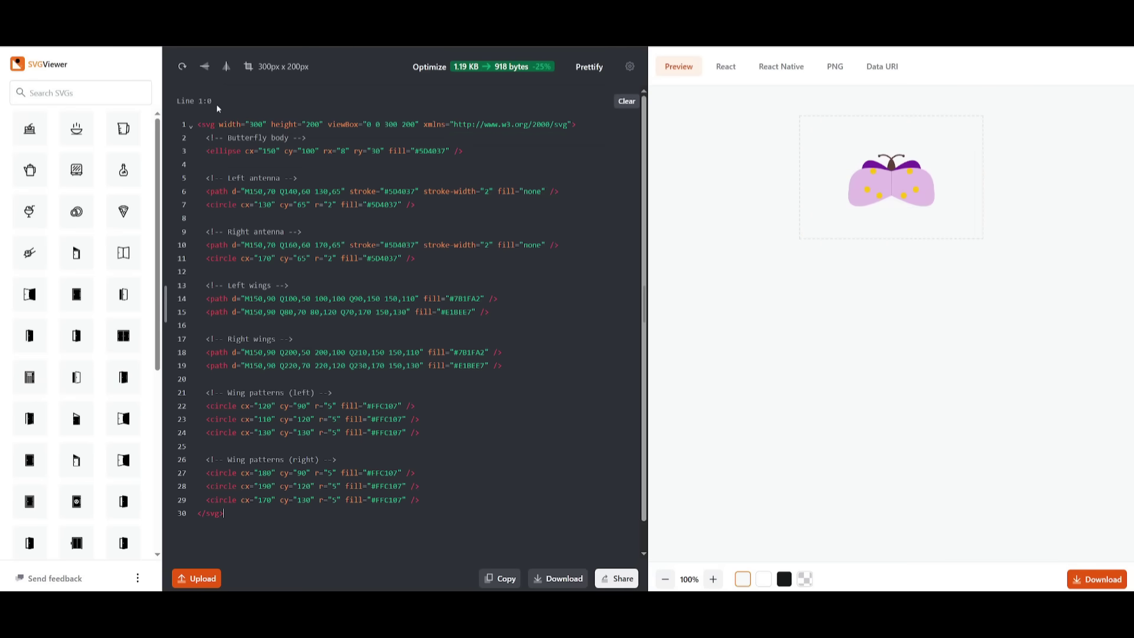
key(ctrl+plus)
key(ctrl+plus)
key(ctrl+plus)
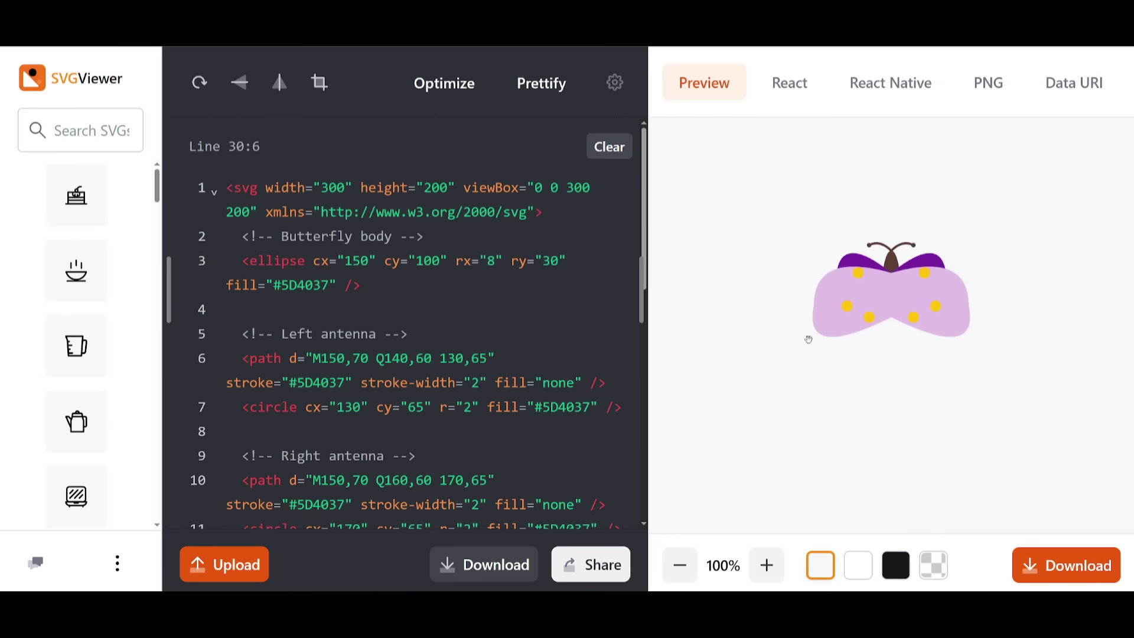
key(ctrl+minus)
key(ctrl+minus)
key(ctrl+minus)
key(ctrl+minus)
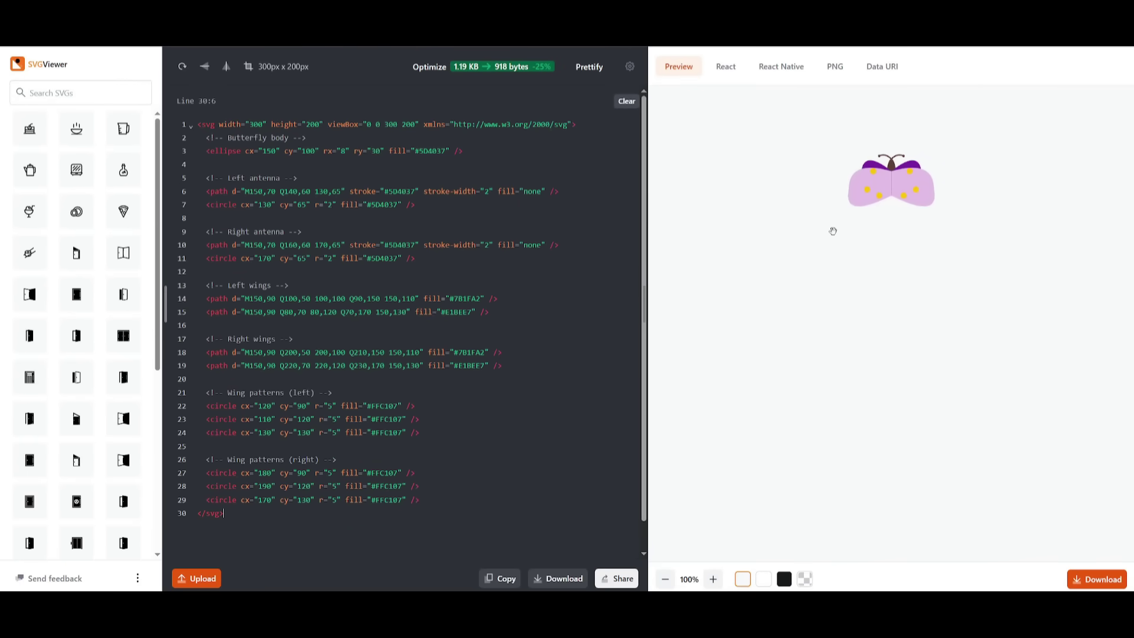
key(ctrl+minus)
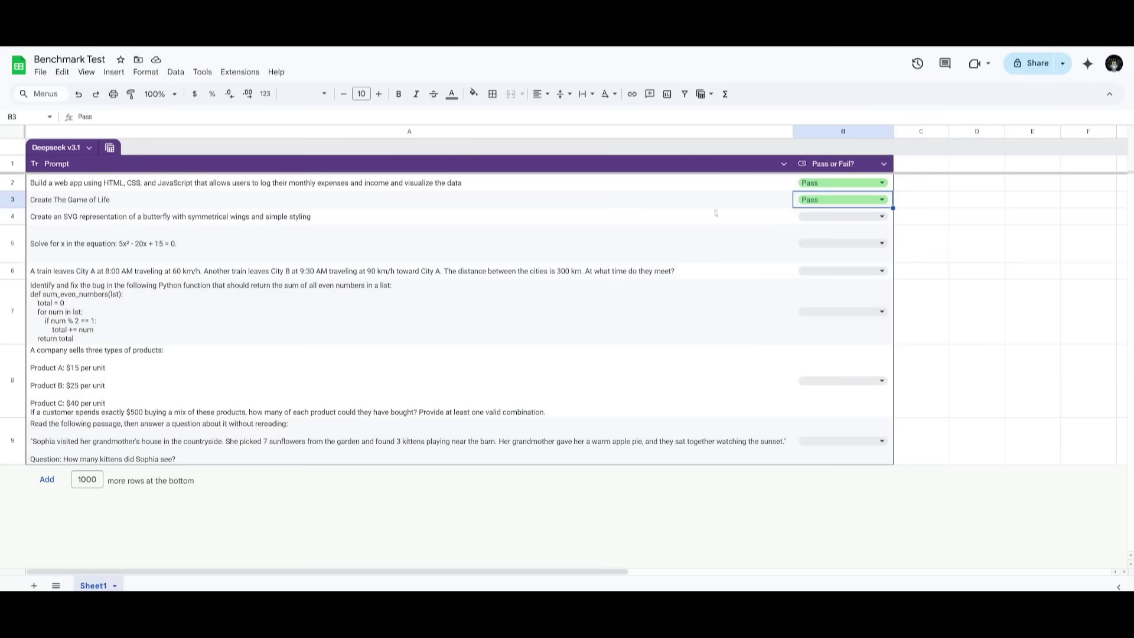
- Ask DeepSeek V3 0324 in a new chat to solve 5x² − 20x + 15 = 0 and review its answer of 1 and 3
click(841, 216)
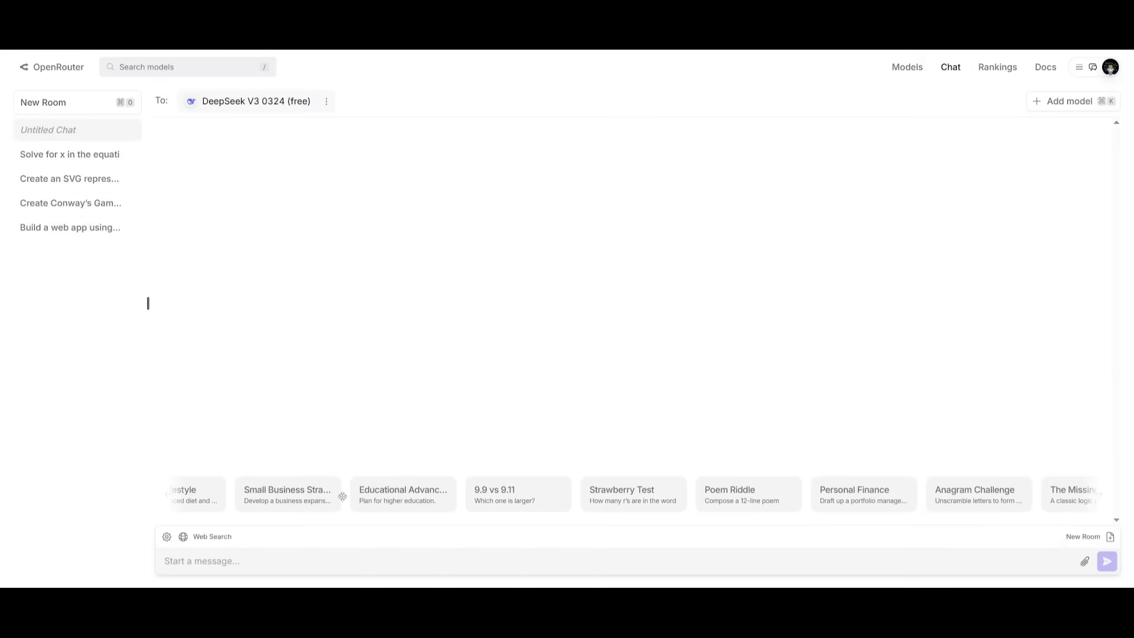
click(221, 558)
text(Solve for x in the equation: 5x² - 20x + 15 = 0.)
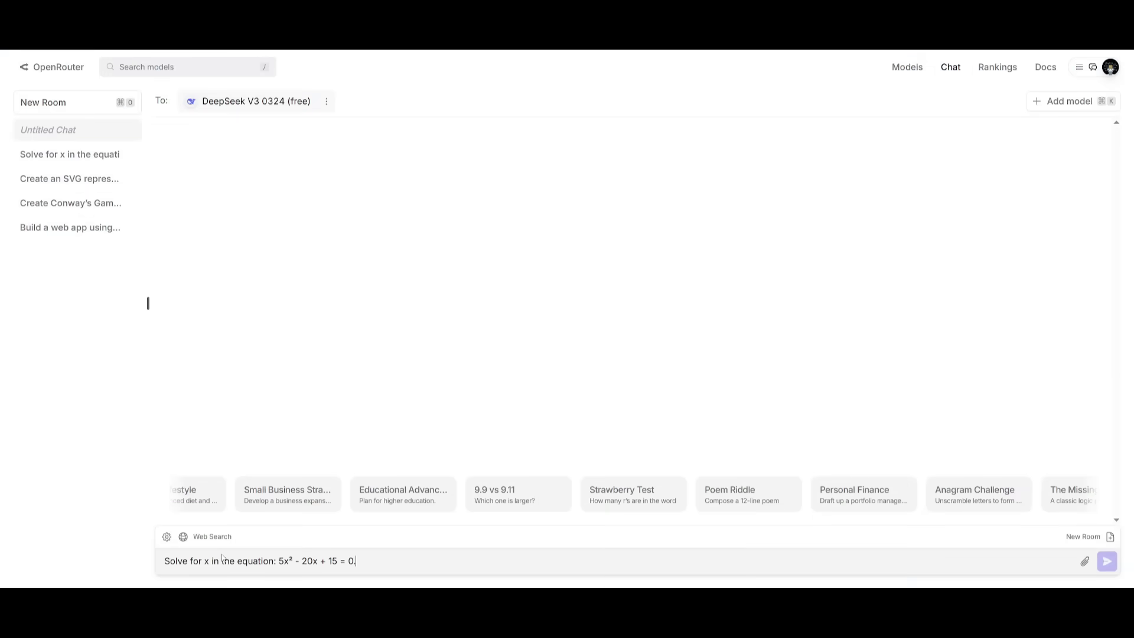
key(Return)
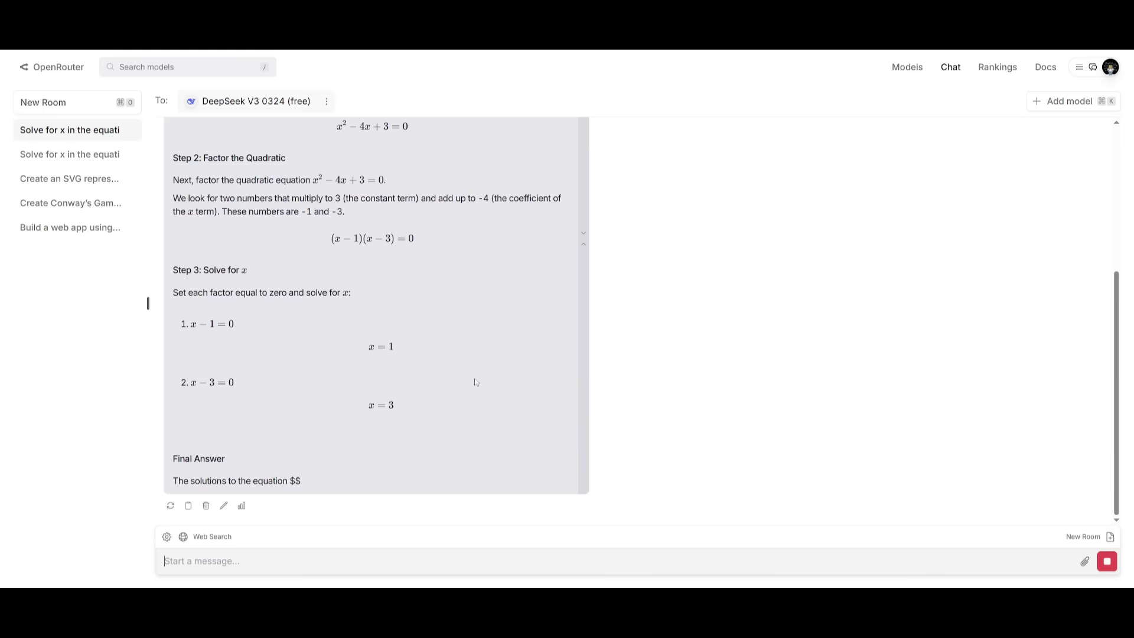
scroll(196, 335, up, 4)
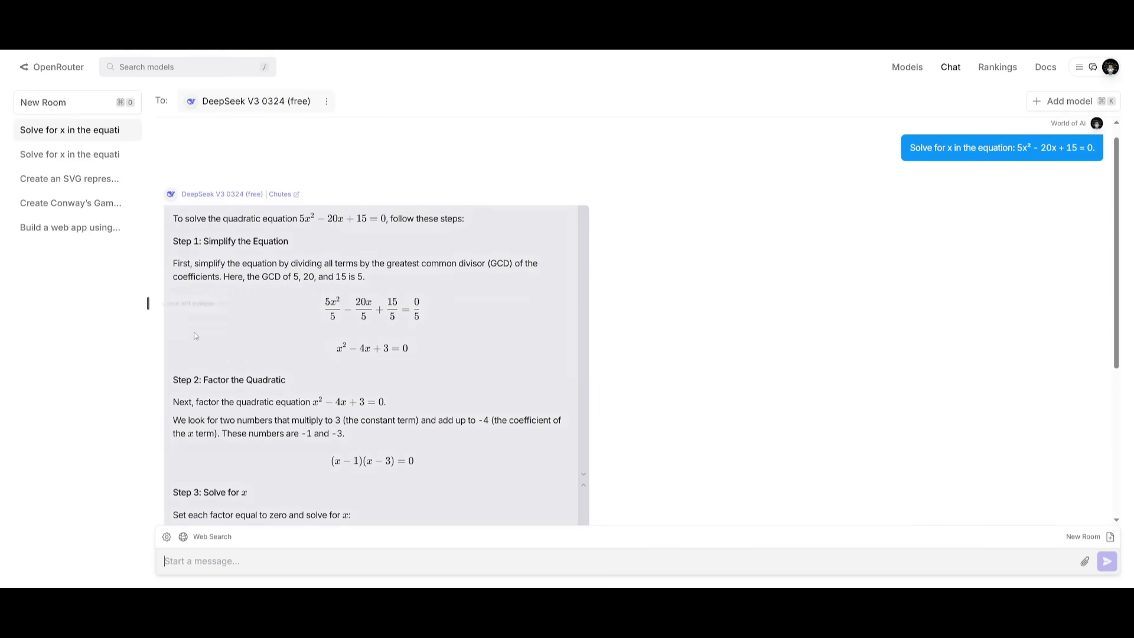
scroll(196, 336, down, 5)
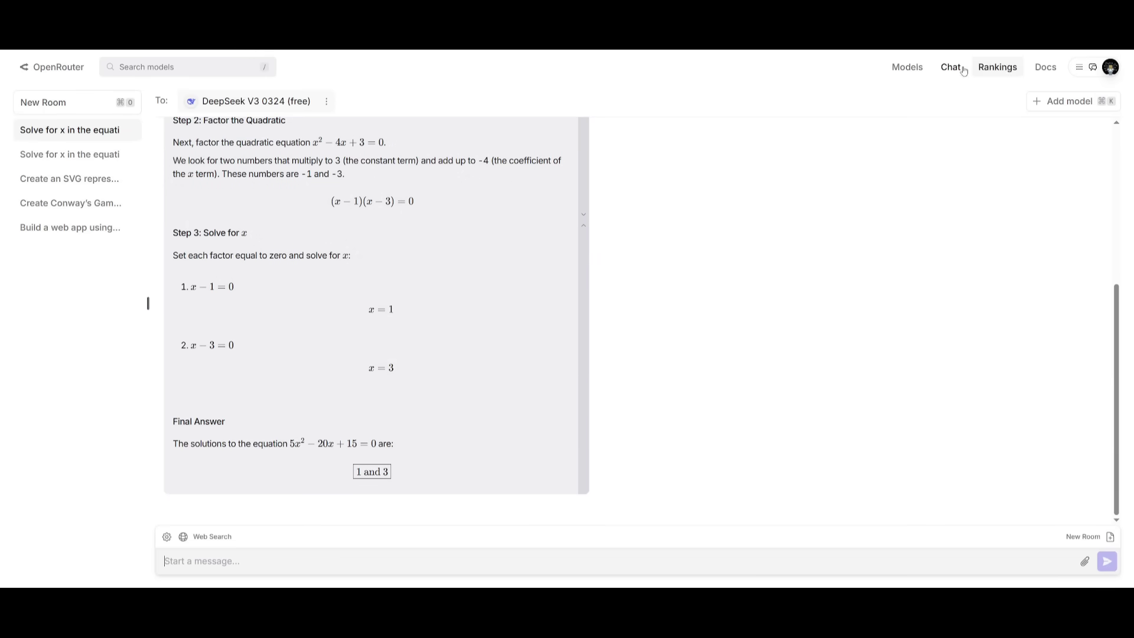
scroll(1000, 171, up, 5)
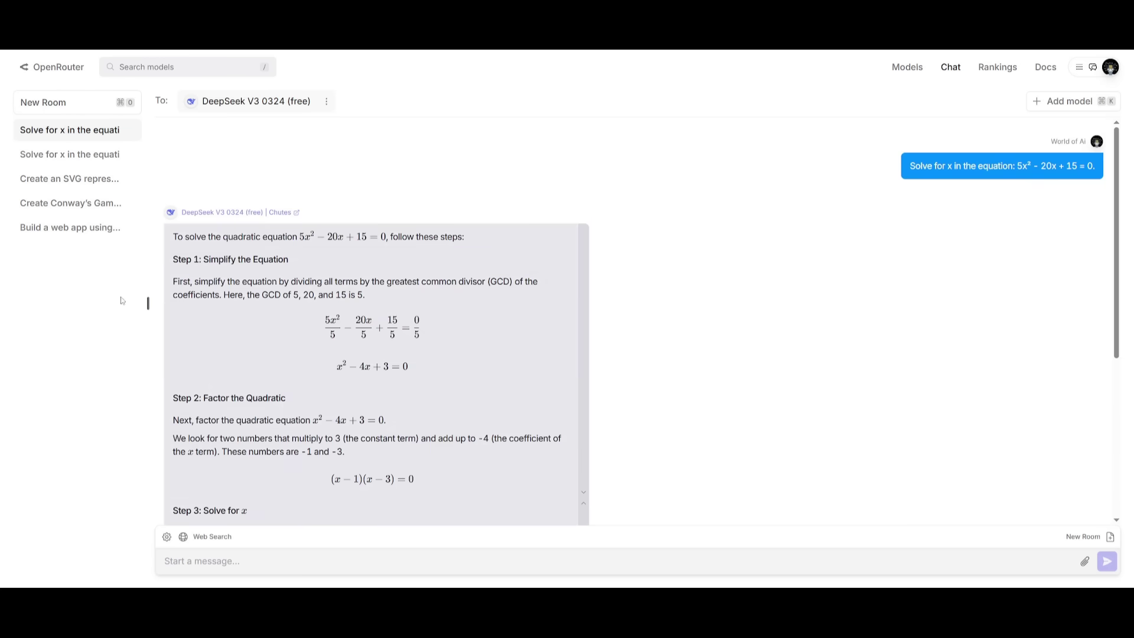
scroll(261, 421, down, 5)
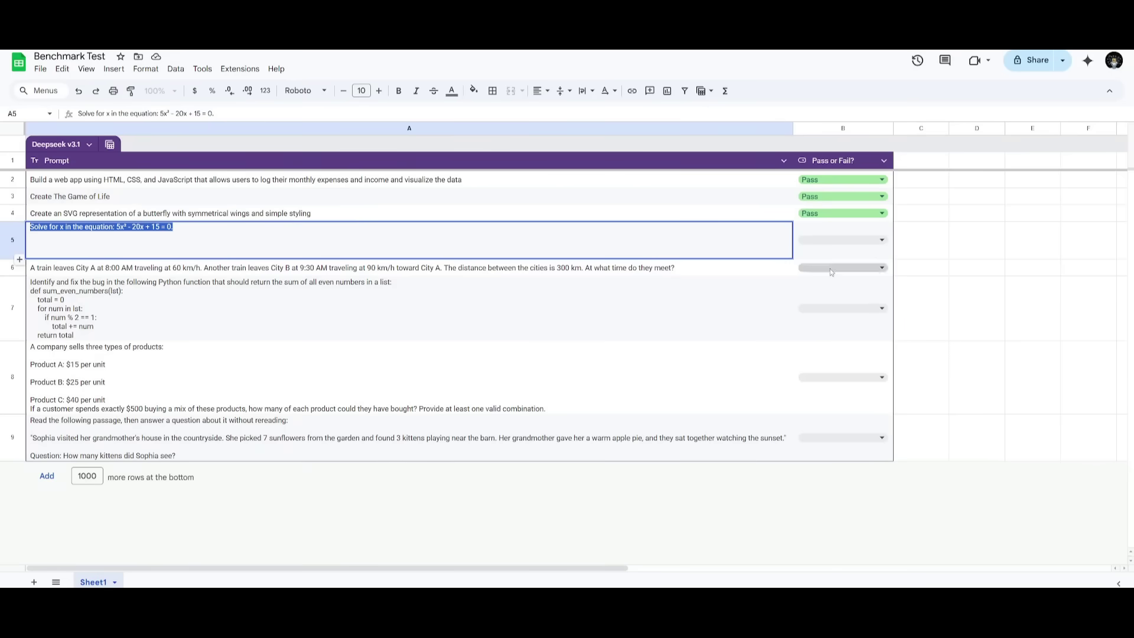
- Mark the quadratic equation row Pass and send the train-meeting question to DeepSeek
click(823, 242)
click(809, 287)
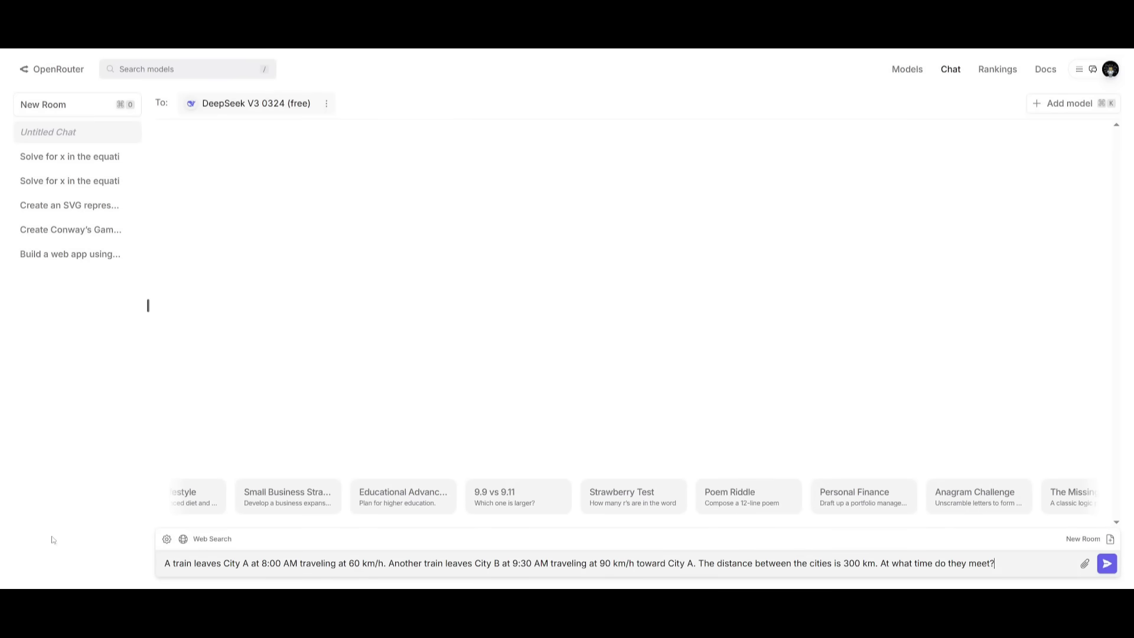
click(1105, 565)
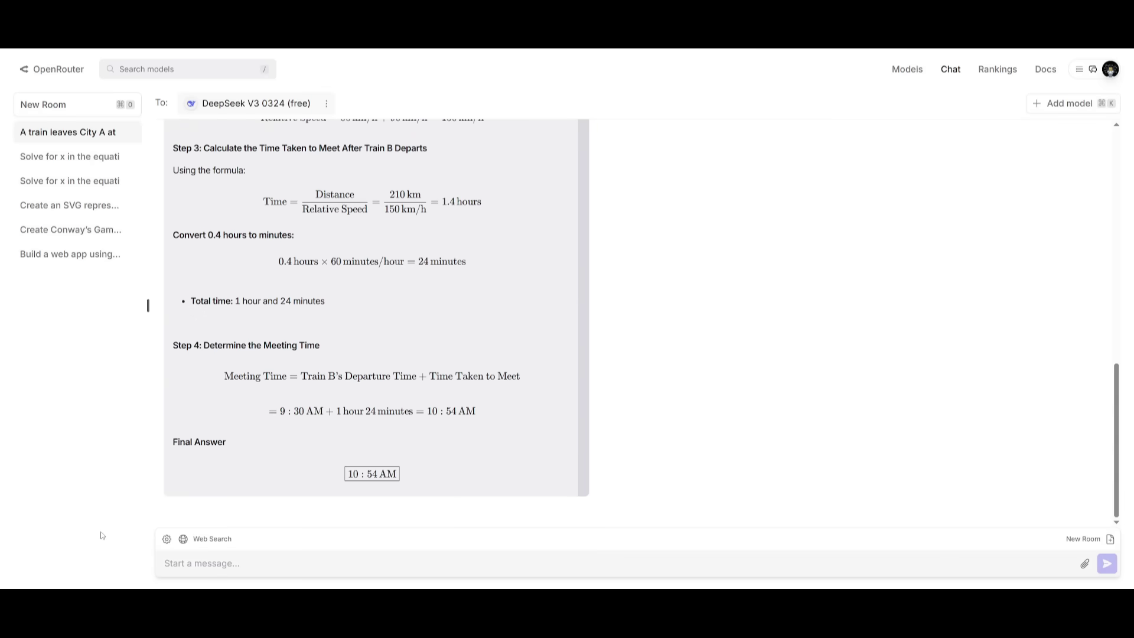
- Review DeepSeek's answer of 10:54 AM, then open cell B6's result dropdown
scroll(308, 392, up, 7)
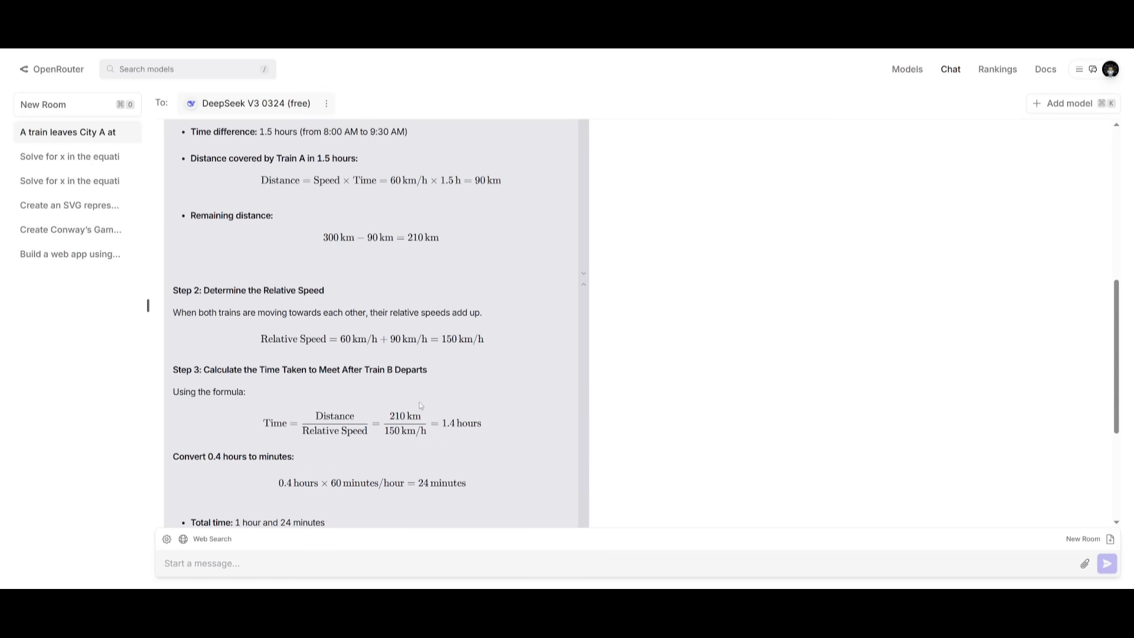
scroll(464, 392, up, 2)
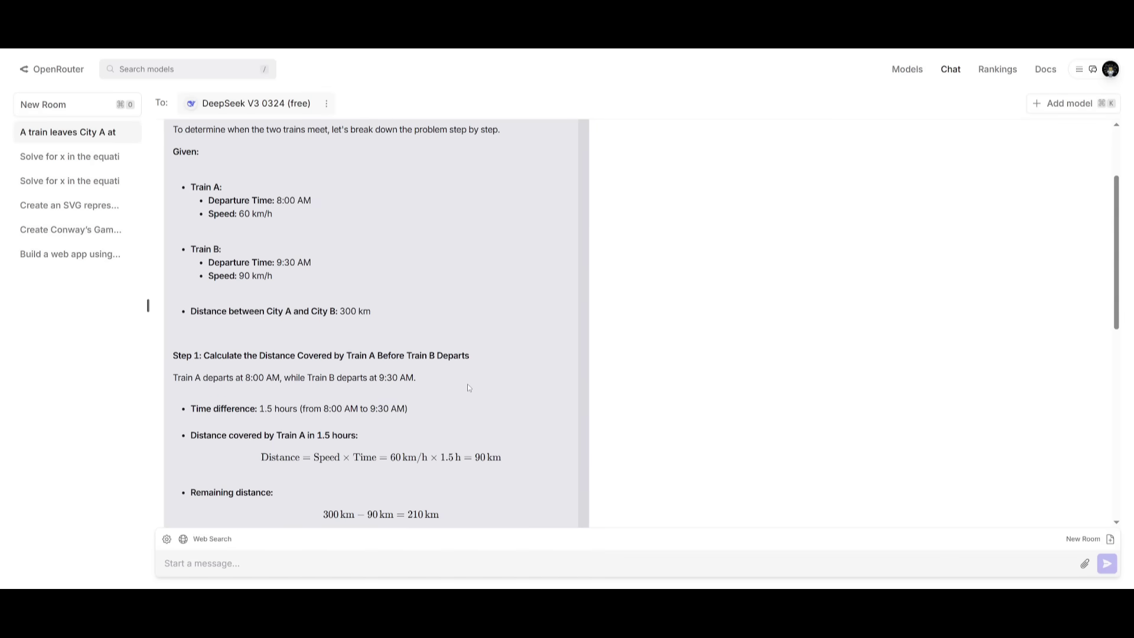
scroll(467, 381, up, 2)
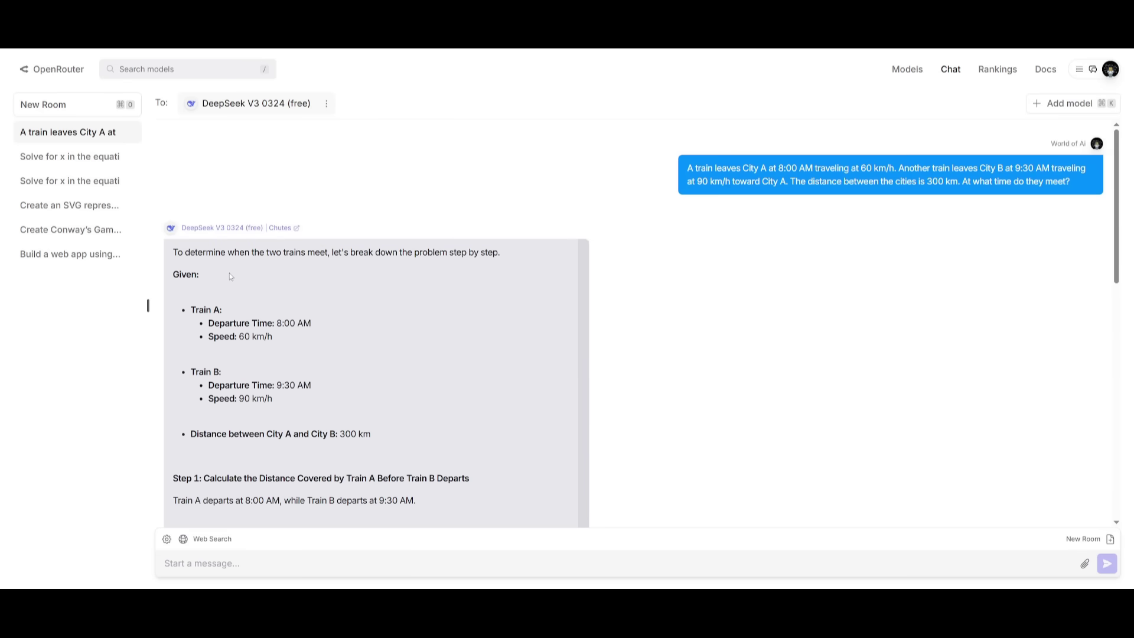
scroll(221, 270, down, 2)
scroll(220, 270, down, 2)
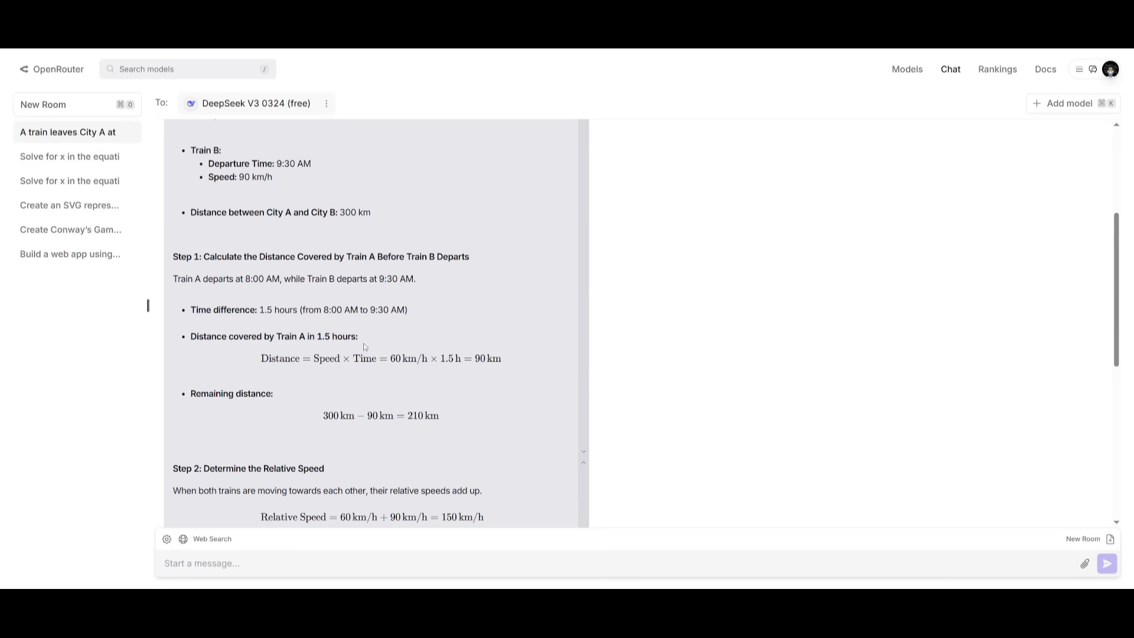
scroll(375, 332, down, 1)
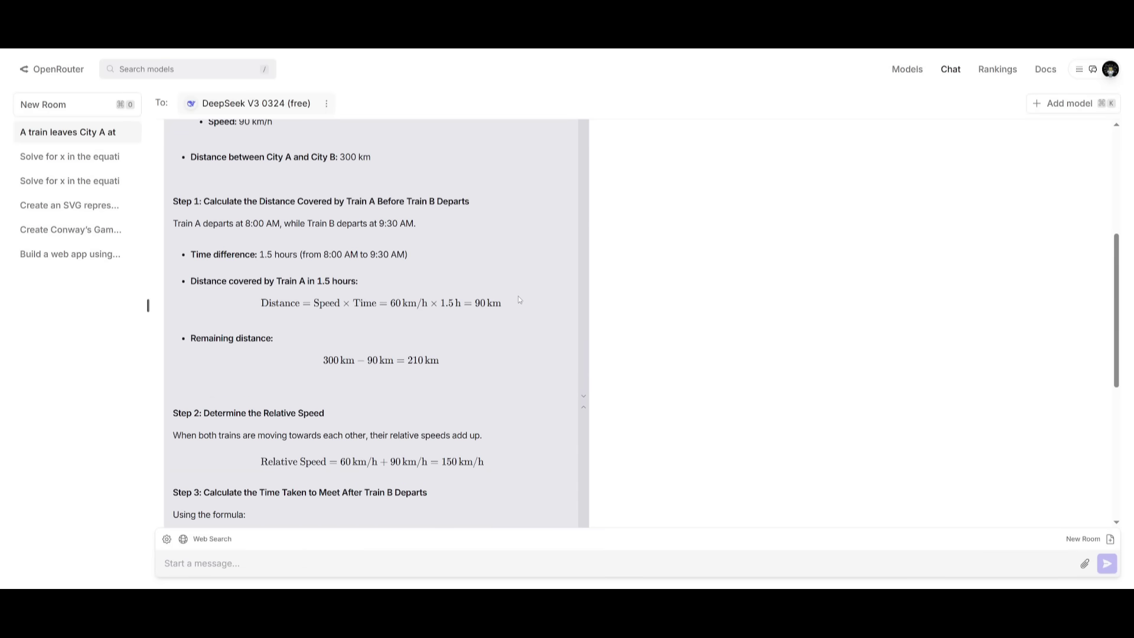
scroll(494, 298, down, 6)
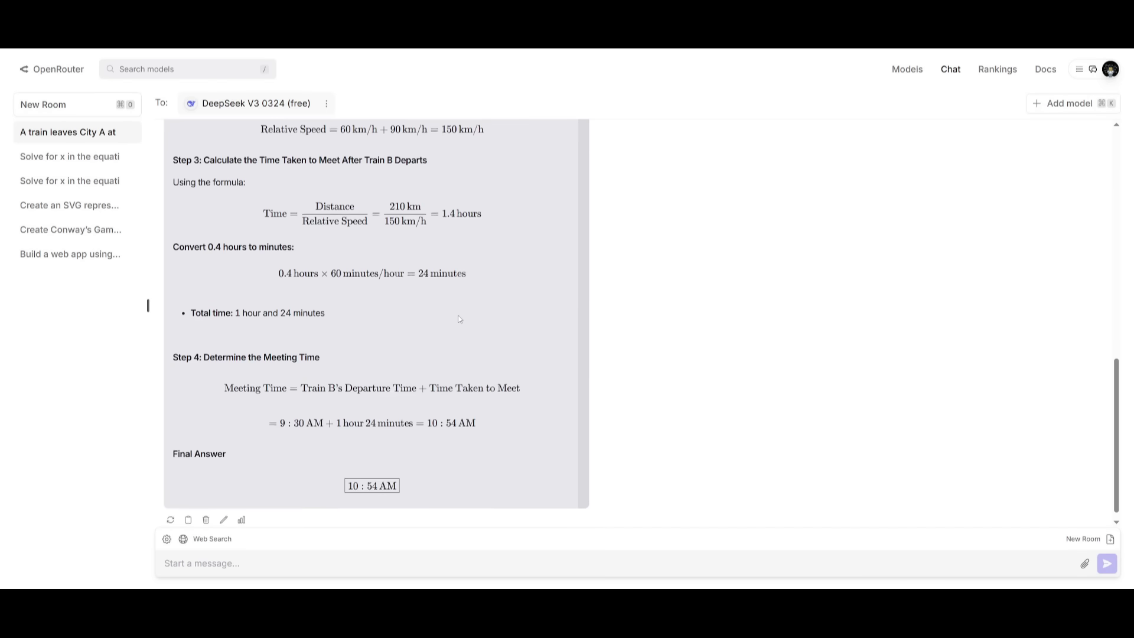
scroll(458, 319, down, 1)
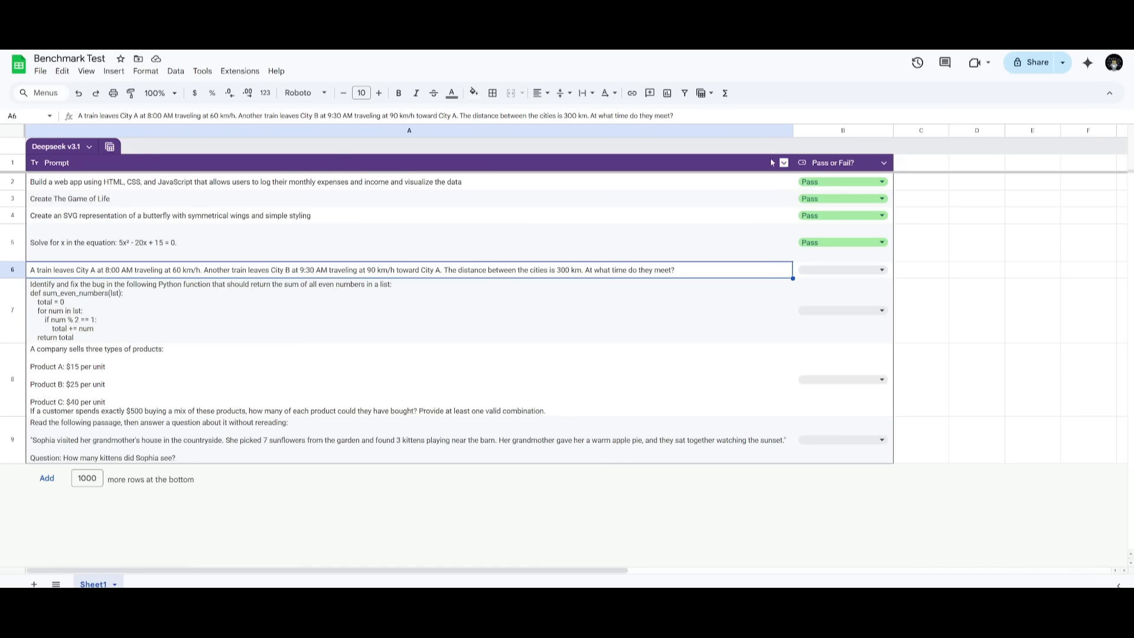
click(839, 270)
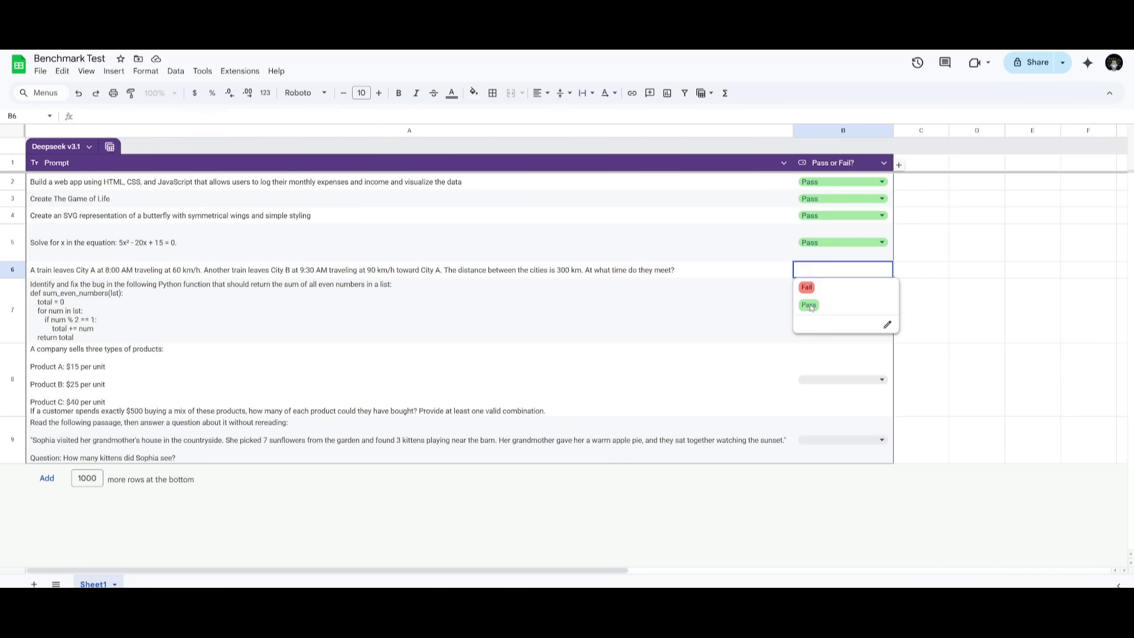
- Mark the train row Pass and send A7's Python even-sum bug prompt to DeepSeek
click(809, 306)
click(86, 335)
double_click(85, 334)
drag(86, 334, 21, 285)
key(ctrl+c)
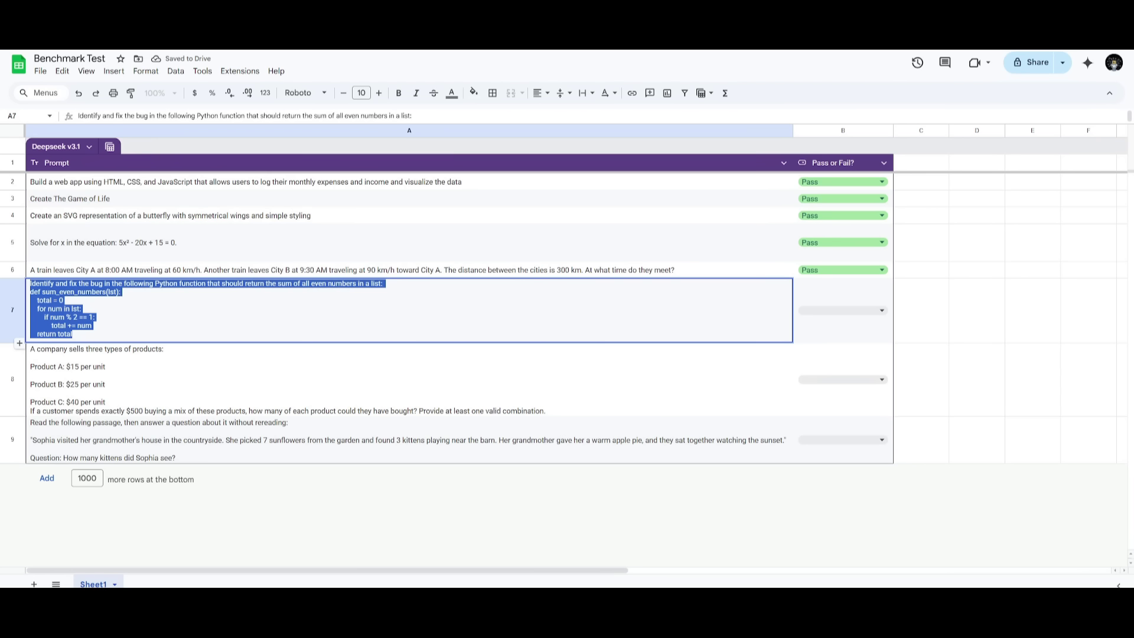
key(alt+Tab)
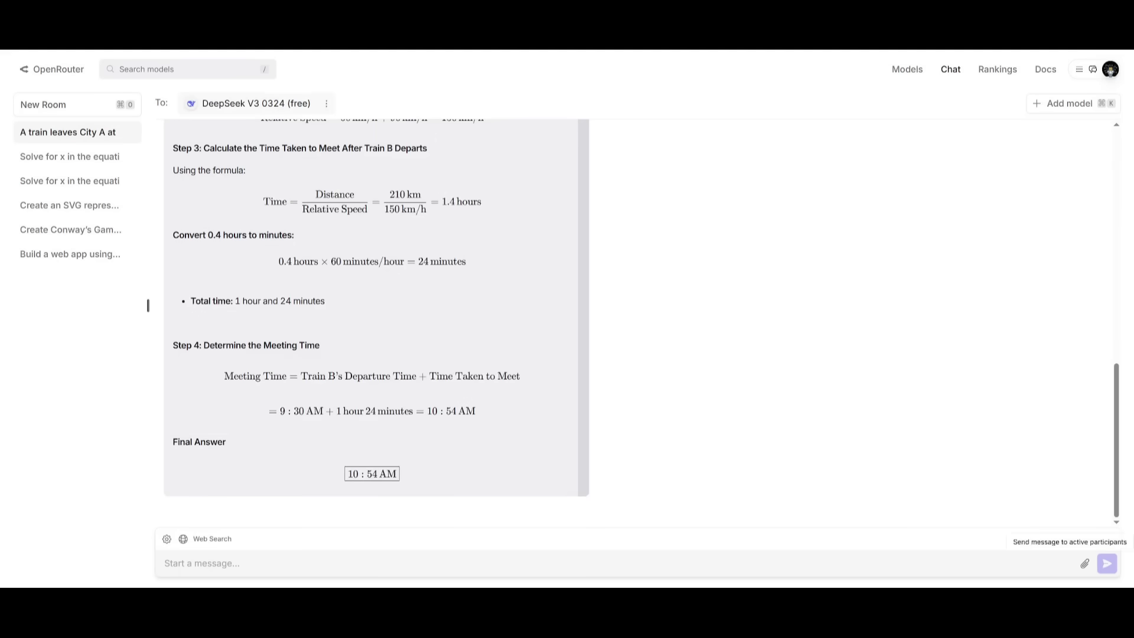
click(265, 564)
key(ctrl+v)
key(Return)
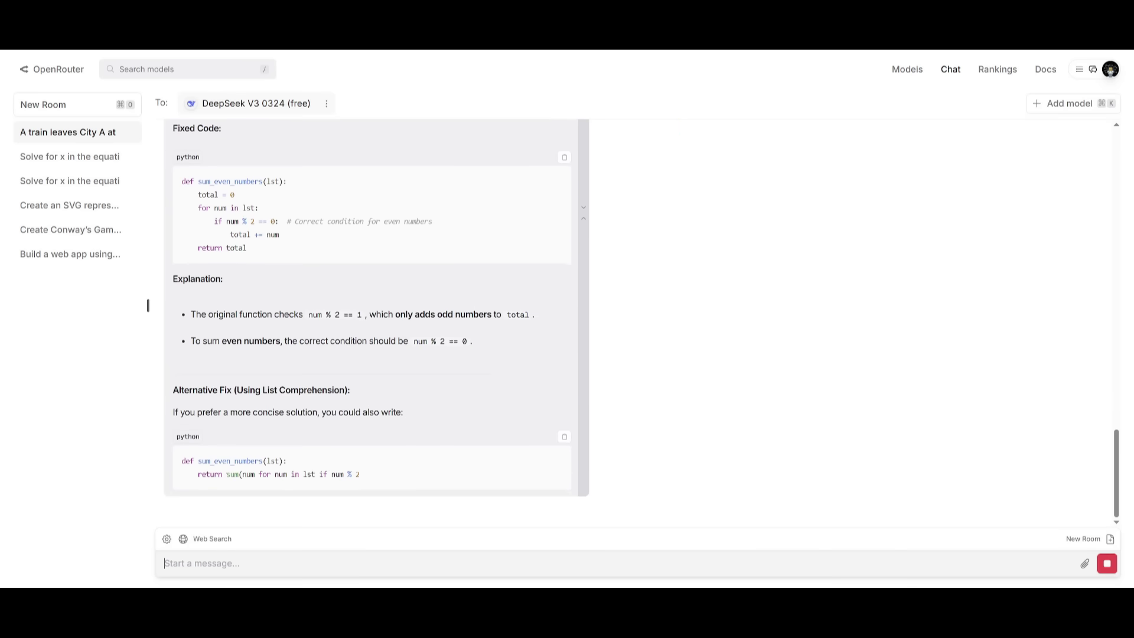
- Review DeepSeek's fix, which changes the condition to num % 2 == 0
scroll(244, 240, up, 3)
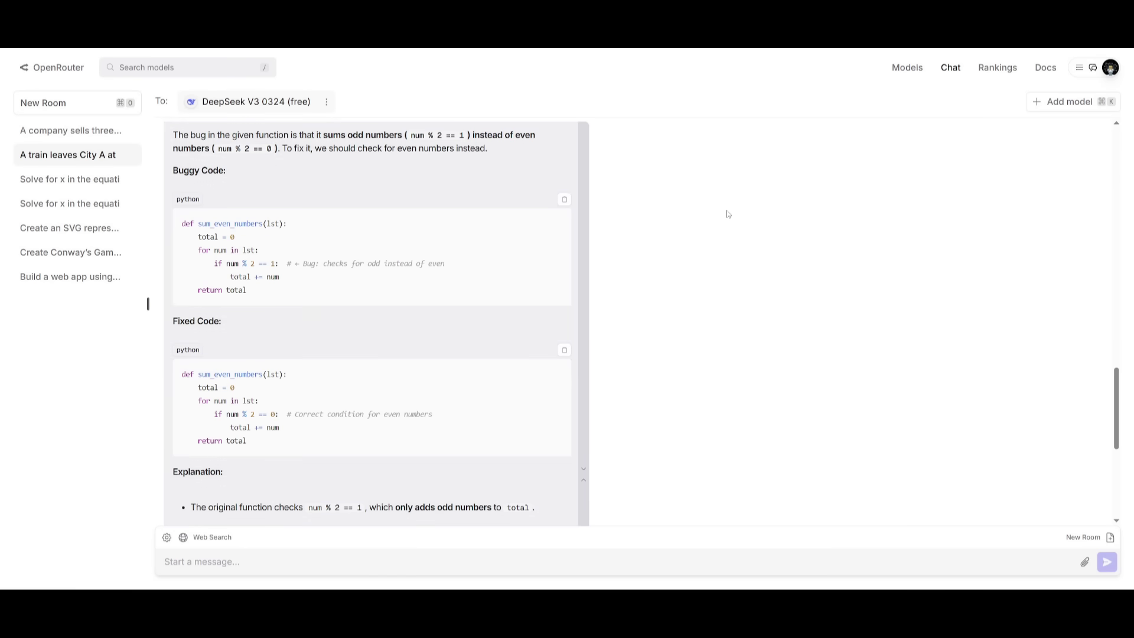
mouse_move(276, 261)
mouse_down()
mouse_move(252, 262)
mouse_move(271, 262)
mouse_up()
click(271, 263)
scroll(263, 320, down, 6)
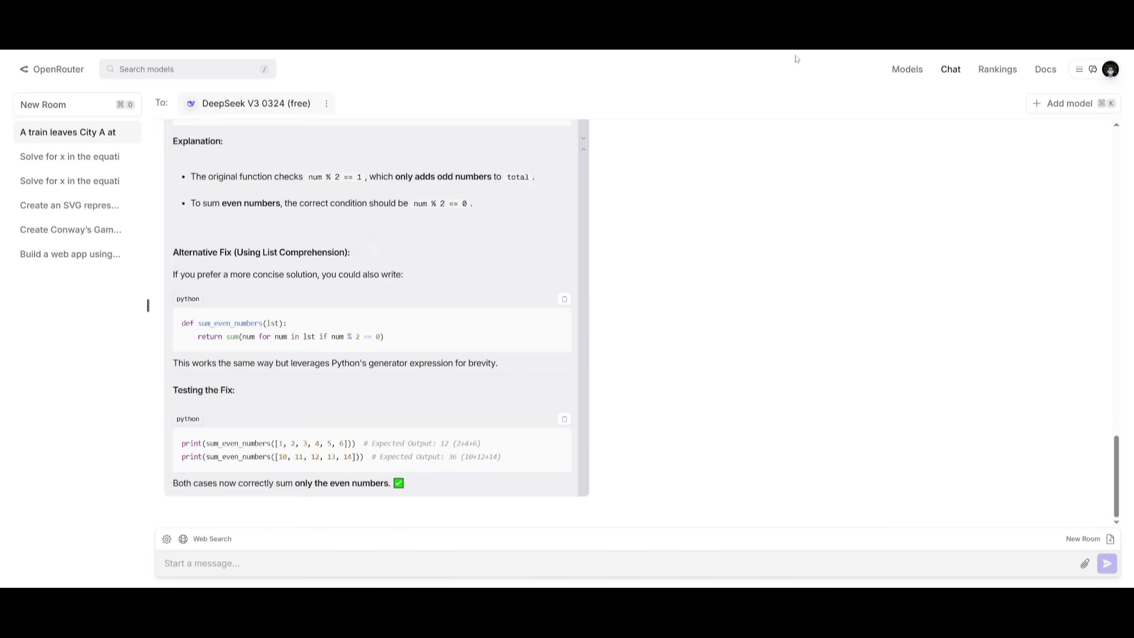
key(ctrl+Tab)
- Mark the Python bug row B7 Pass and send the $500 product-mix question to DeepSeek
click(850, 306)
click(850, 309)
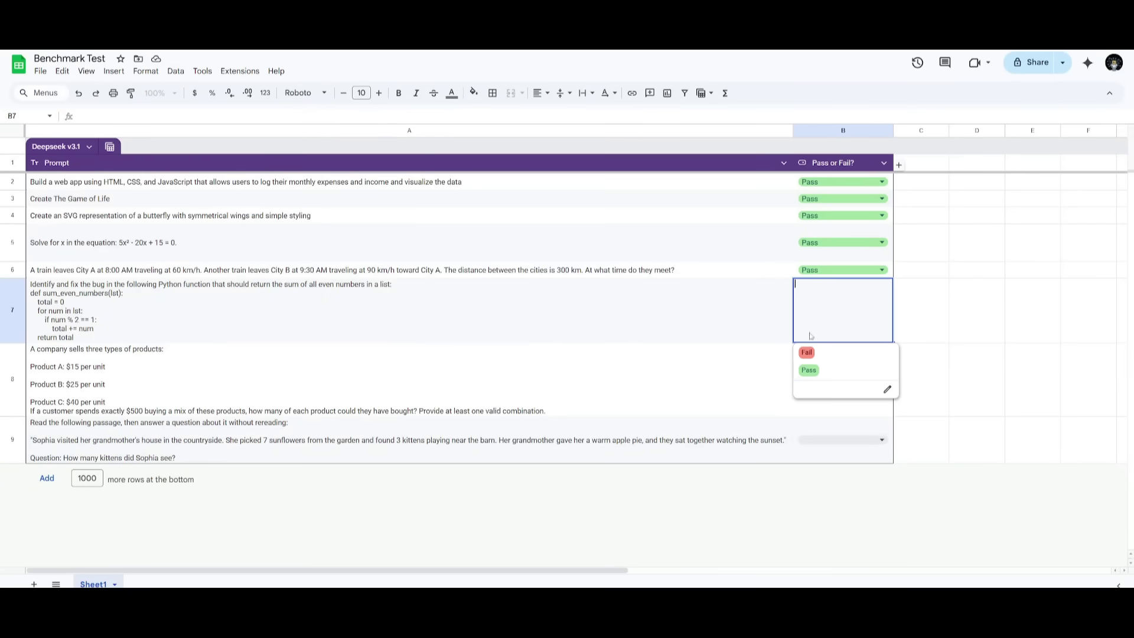
click(810, 370)
key(ctrl+Tab)
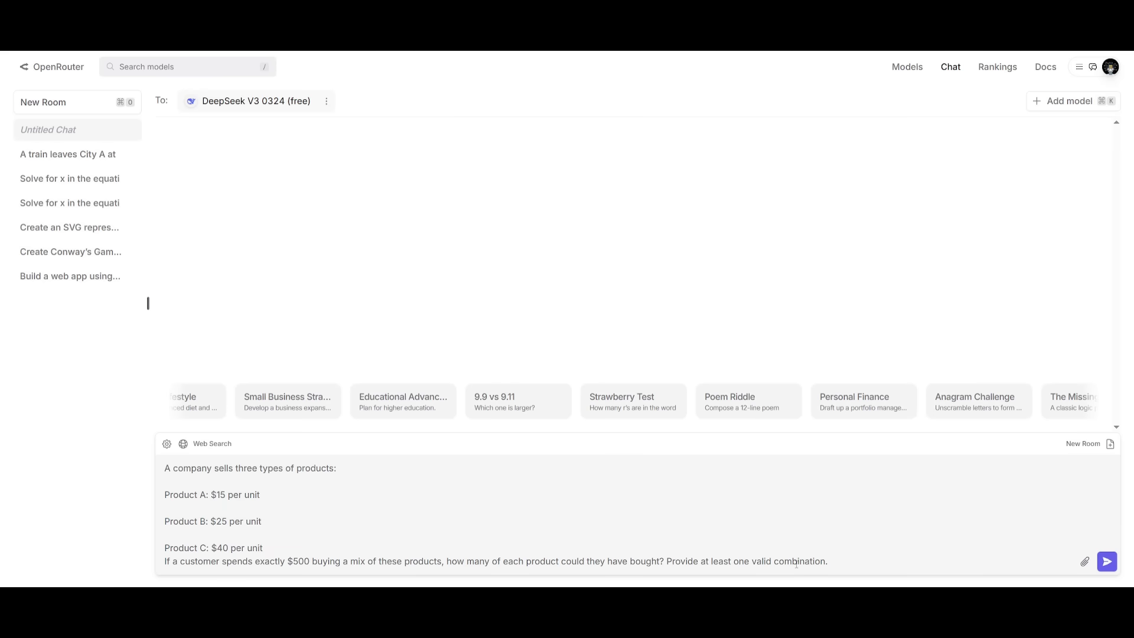
click(1107, 561)
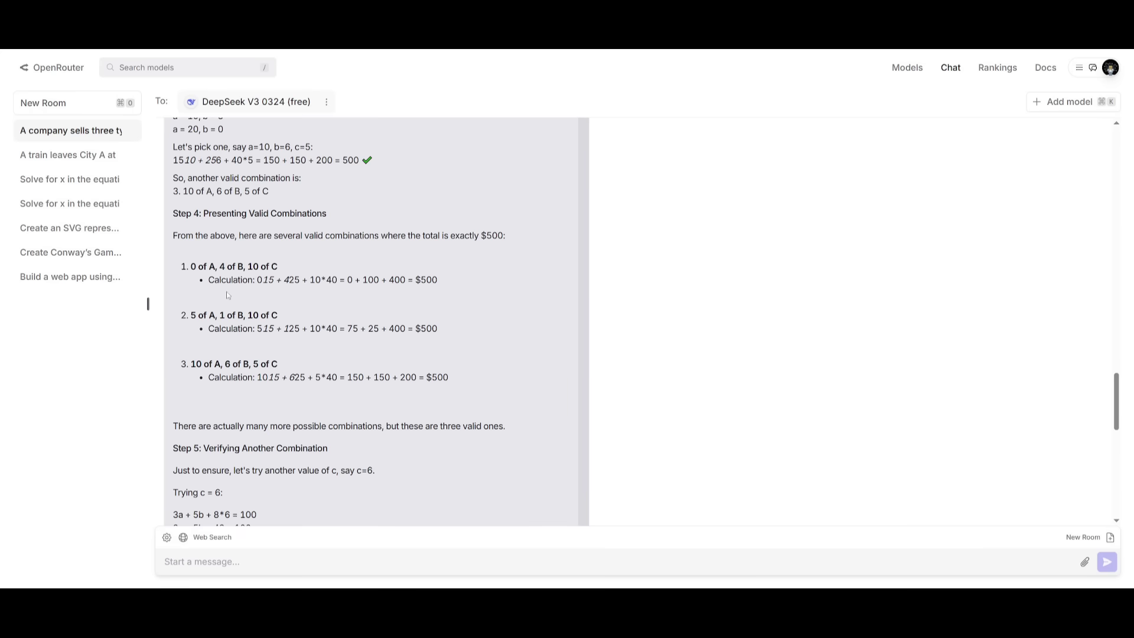
- Read through DeepSeek's four $500 product combinations
scroll(263, 270, up, 6)
scroll(264, 281, up, 5)
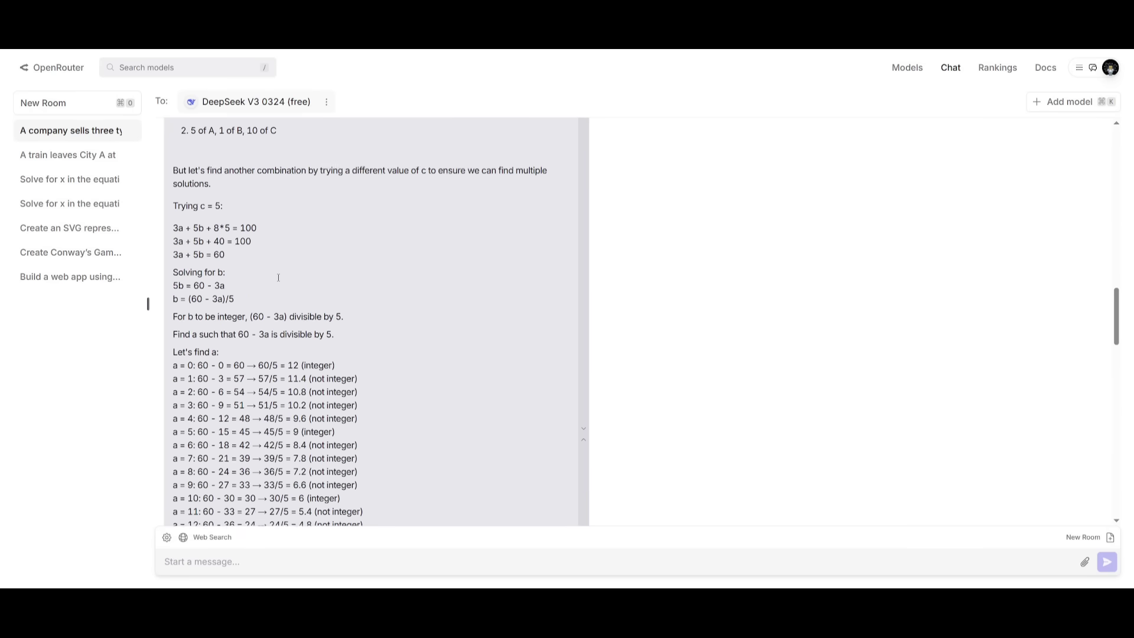
scroll(264, 281, up, 5)
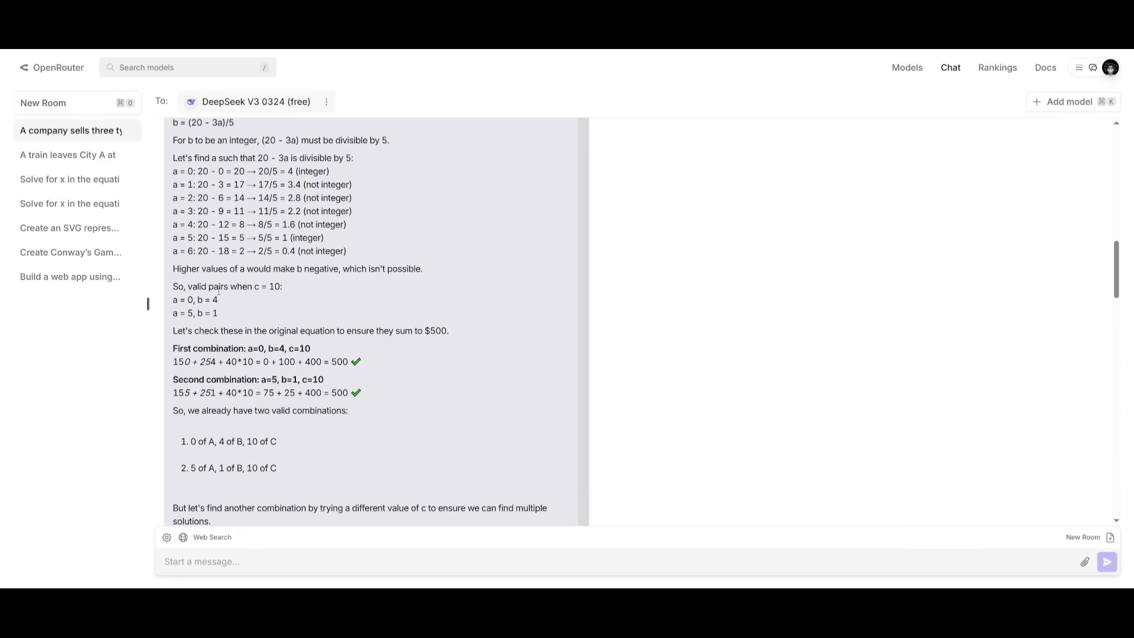
scroll(218, 292, up, 4)
scroll(248, 254, down, 20)
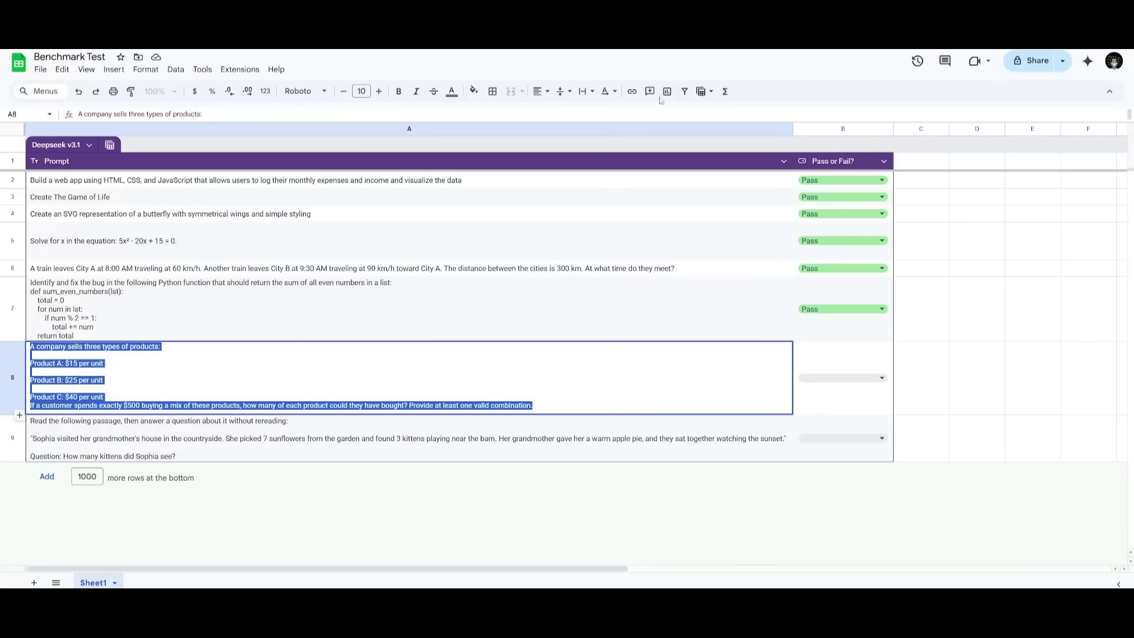
- Mark the $500 product-mix row B8 as Pass
click(797, 379)
click(843, 381)
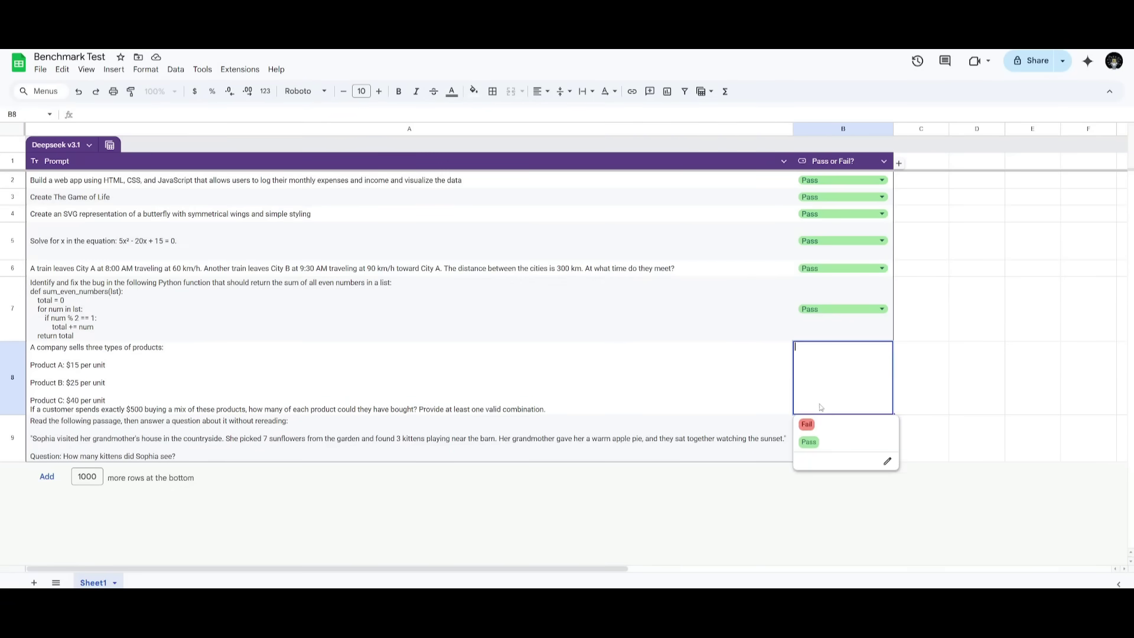
click(811, 442)
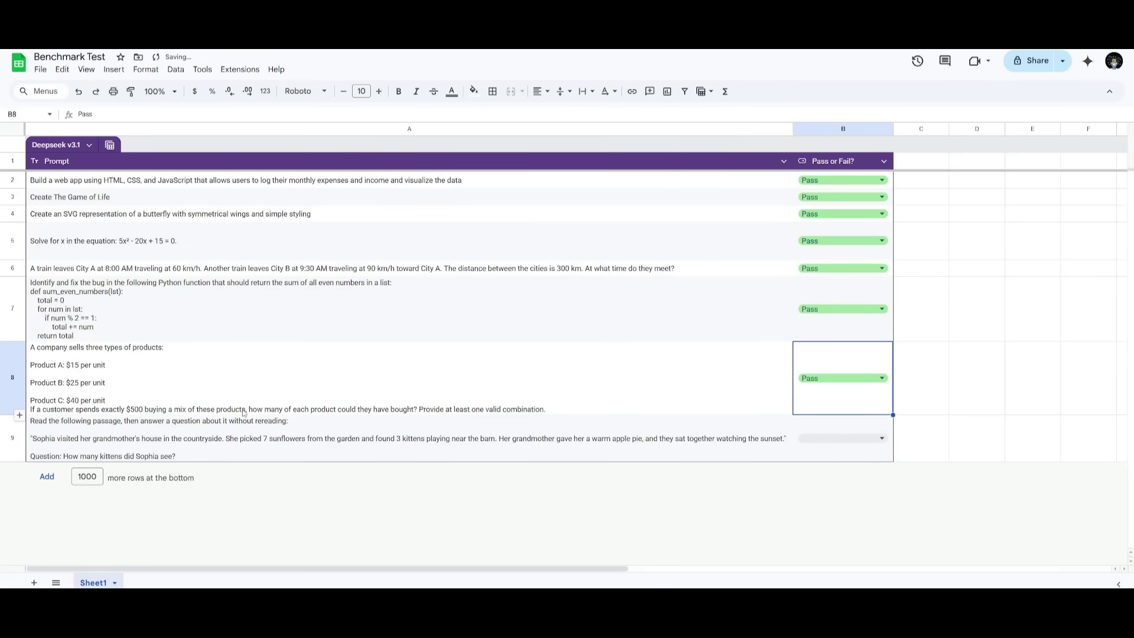
- Copy the reading-comprehension prompt from A9 and return to the OpenRouter chat
click(187, 449)
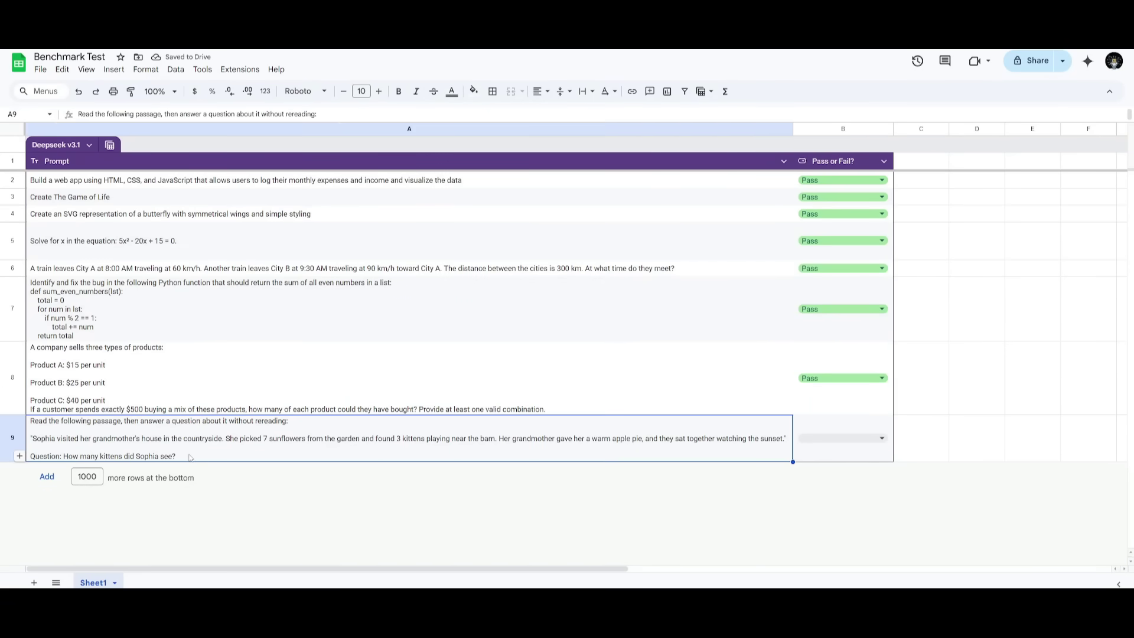
triple_click(190, 454)
click(191, 455)
key(ctrl+a)
click(22, 428)
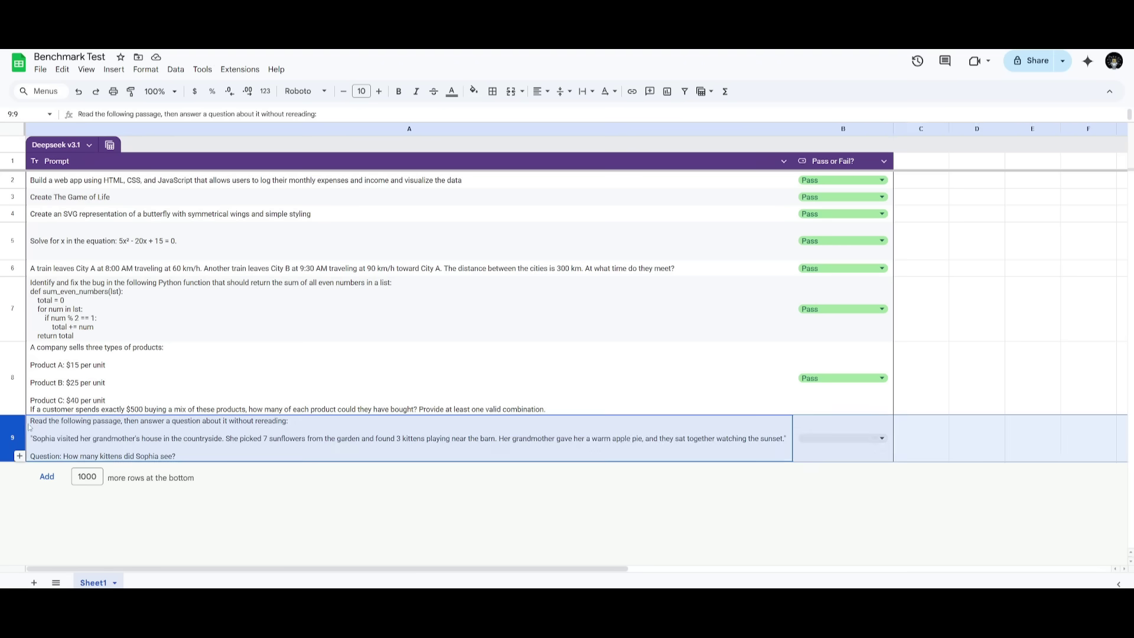
click(30, 427)
triple_click(49, 421)
click(49, 421)
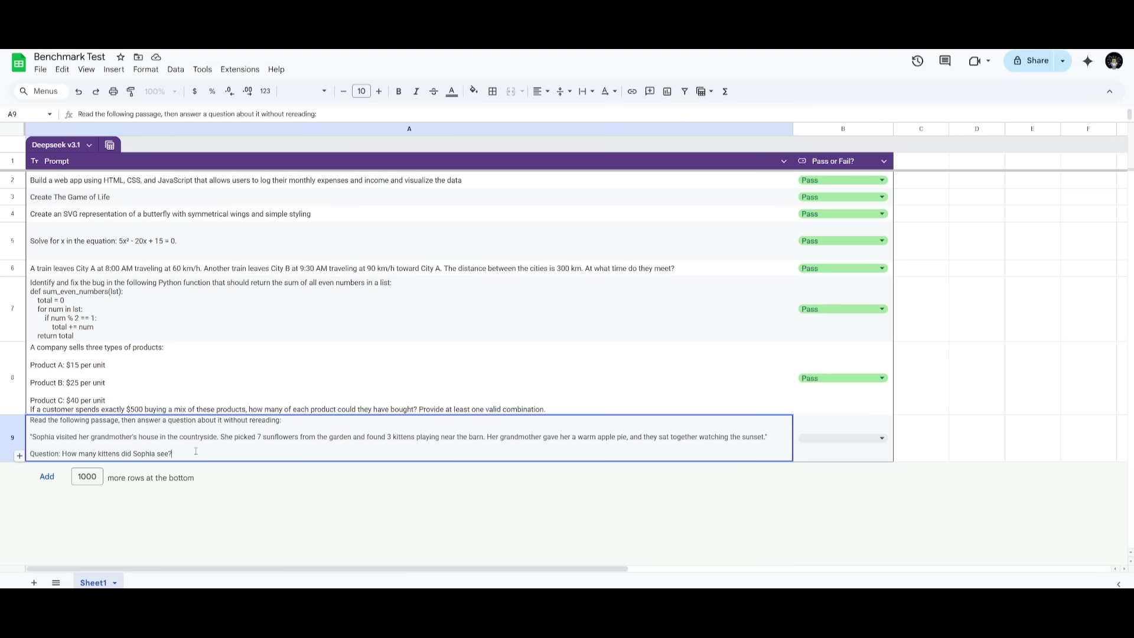
key(ctrl+a)
key(ctrl+c)
key(Escape)
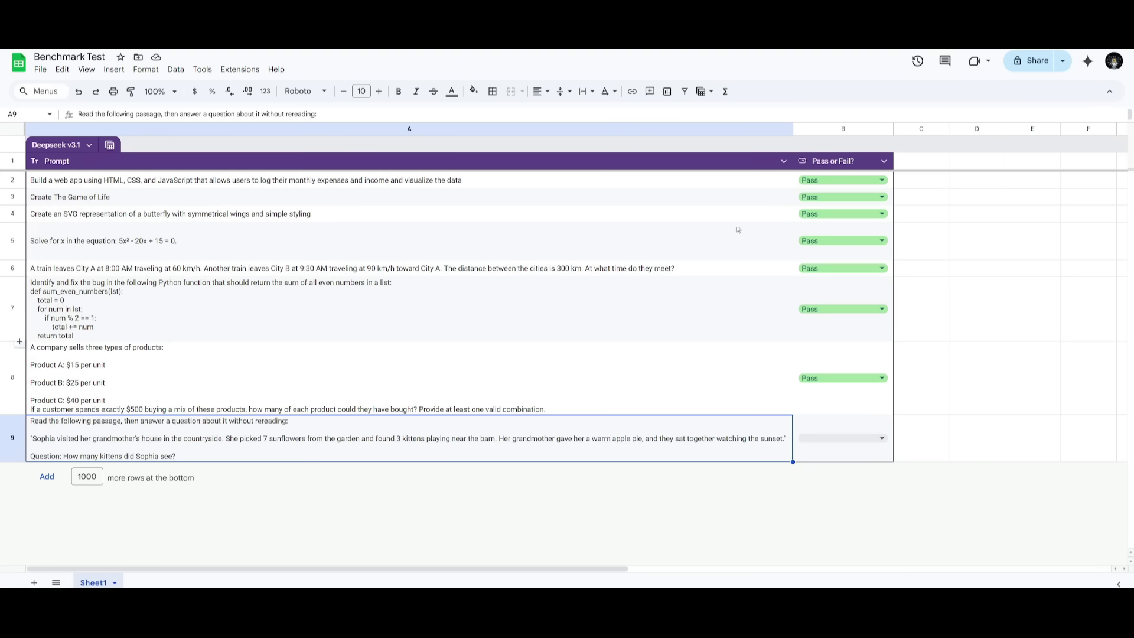
key(ctrl+Tab)
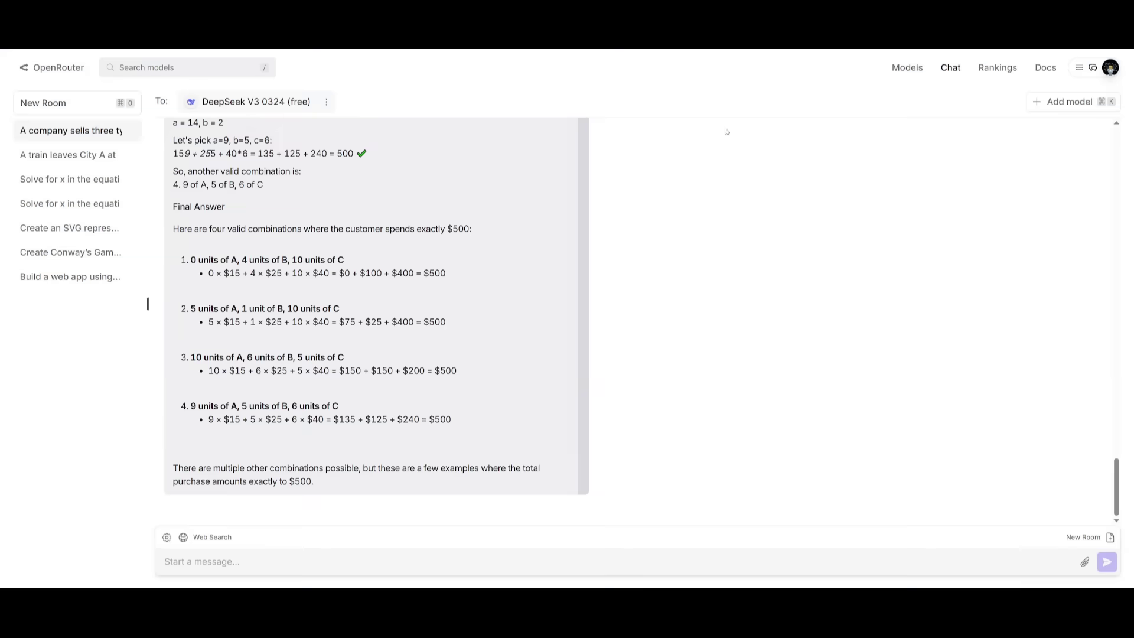
- Send the kittens reading passage in a new chat and confirm DeepSeek answers 3 kittens
click(65, 103)
key(ctrl+v)
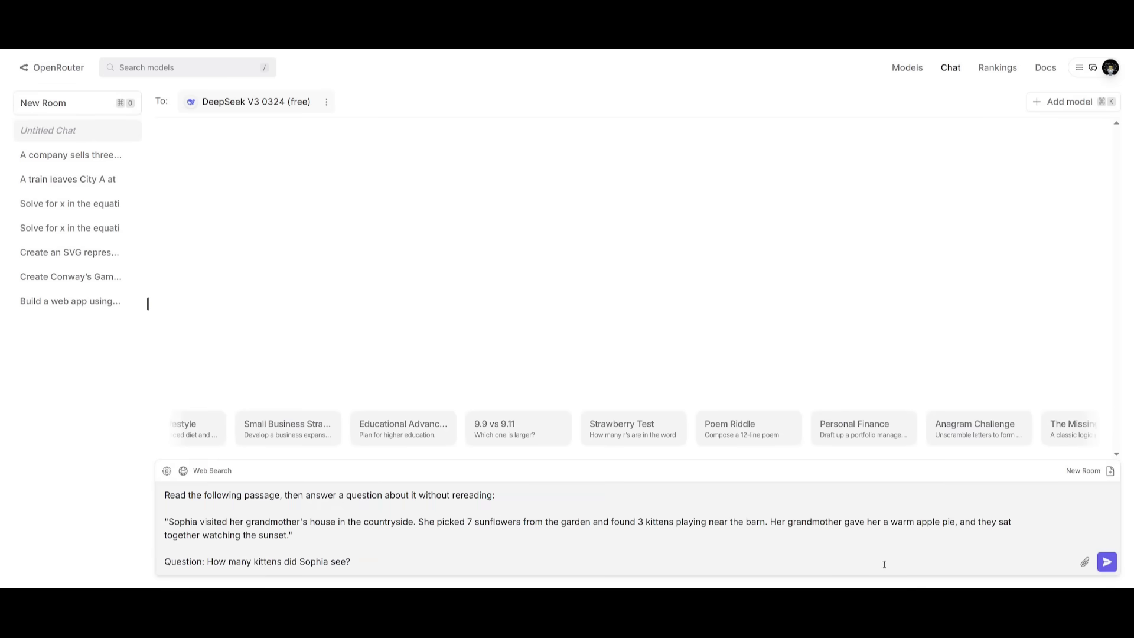
click(1107, 561)
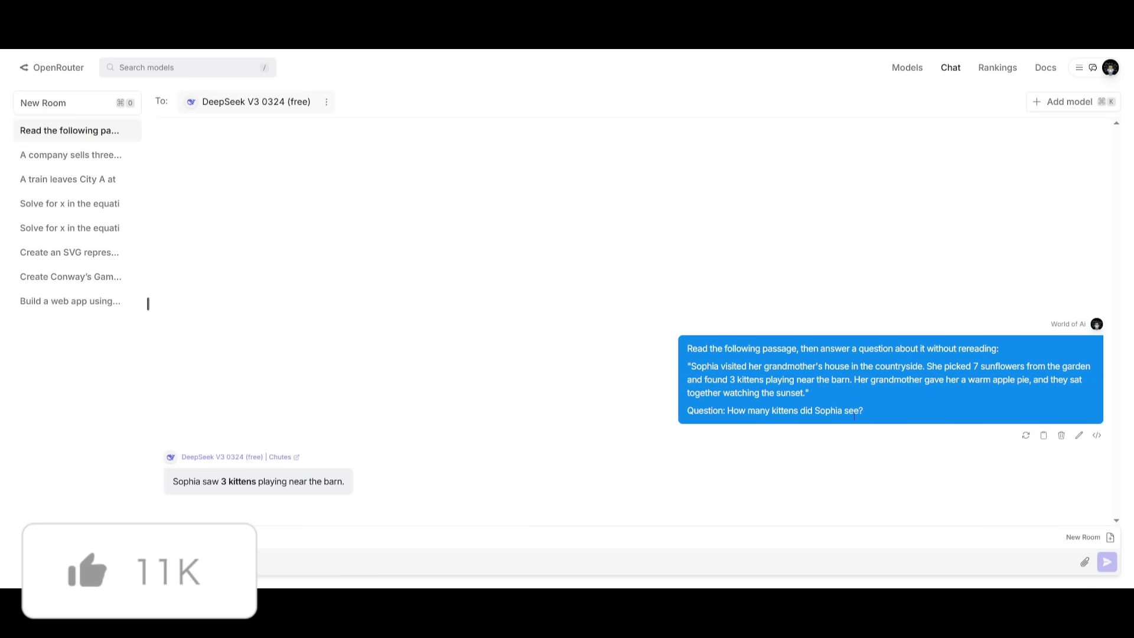
drag(728, 380, 764, 379)
click(765, 380)
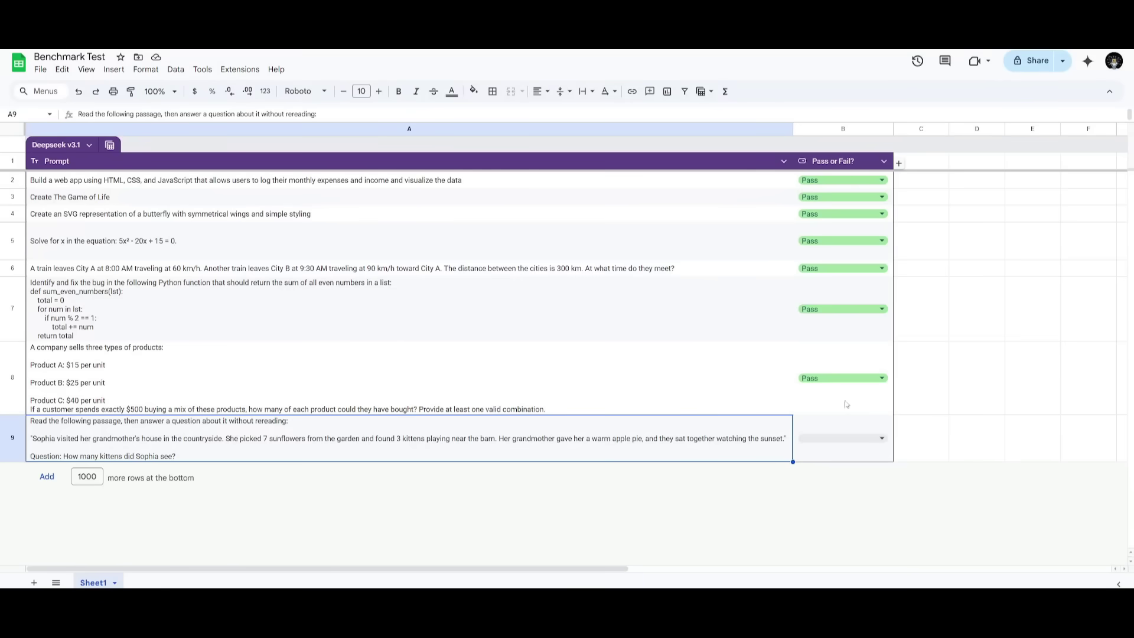
- Mark the reading-comprehension row B9 as Pass
click(850, 444)
click(807, 488)
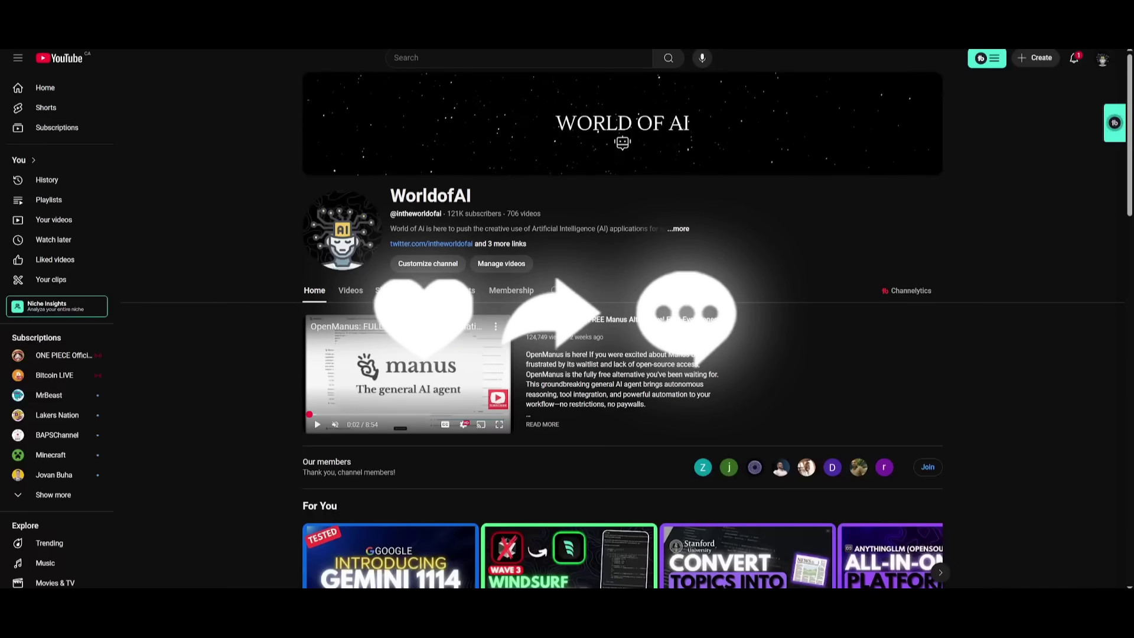
- Show the WorldofAI channel's Videos tab and browse its grid of uploads
click(350, 290)
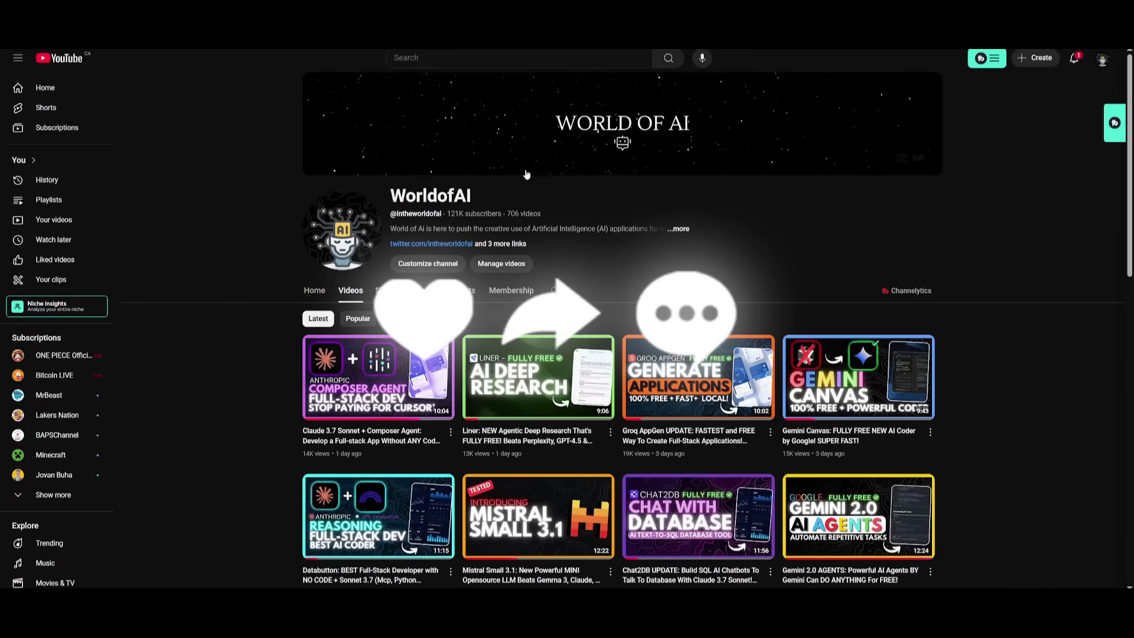
scroll(383, 192, down, 4)
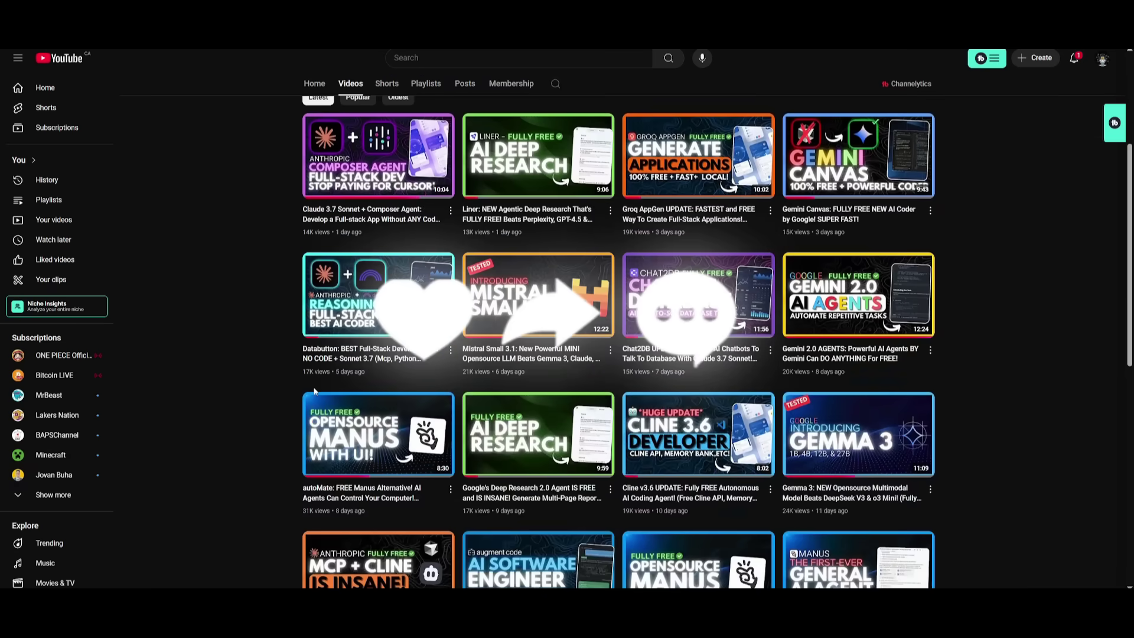
scroll(315, 390, down, 3)
scroll(313, 389, down, 6)
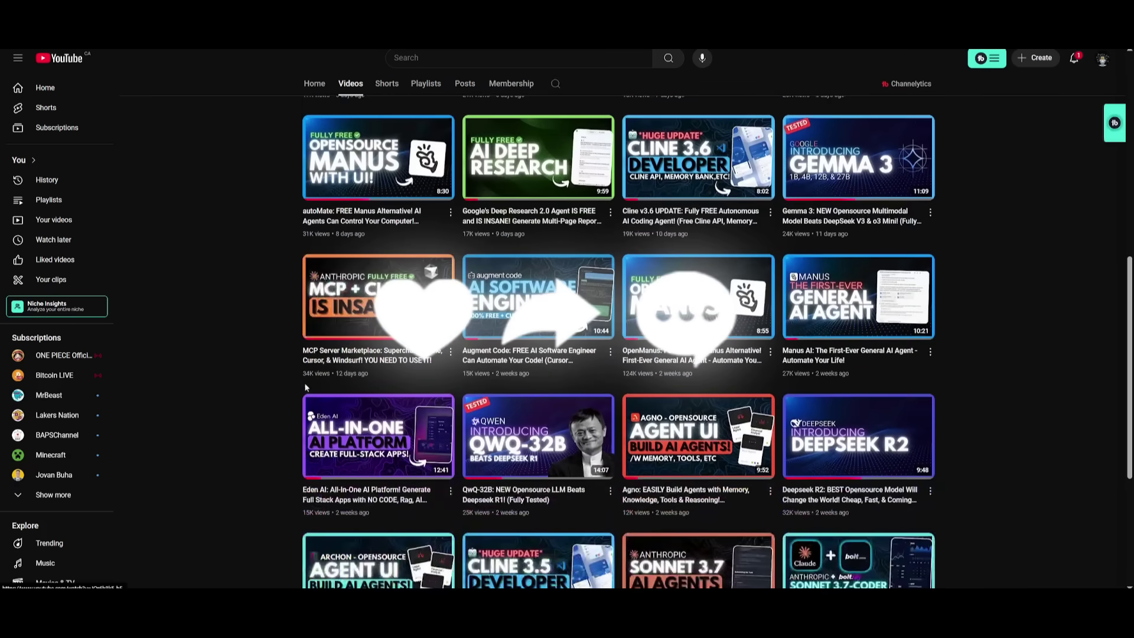
scroll(304, 383, down, 13)
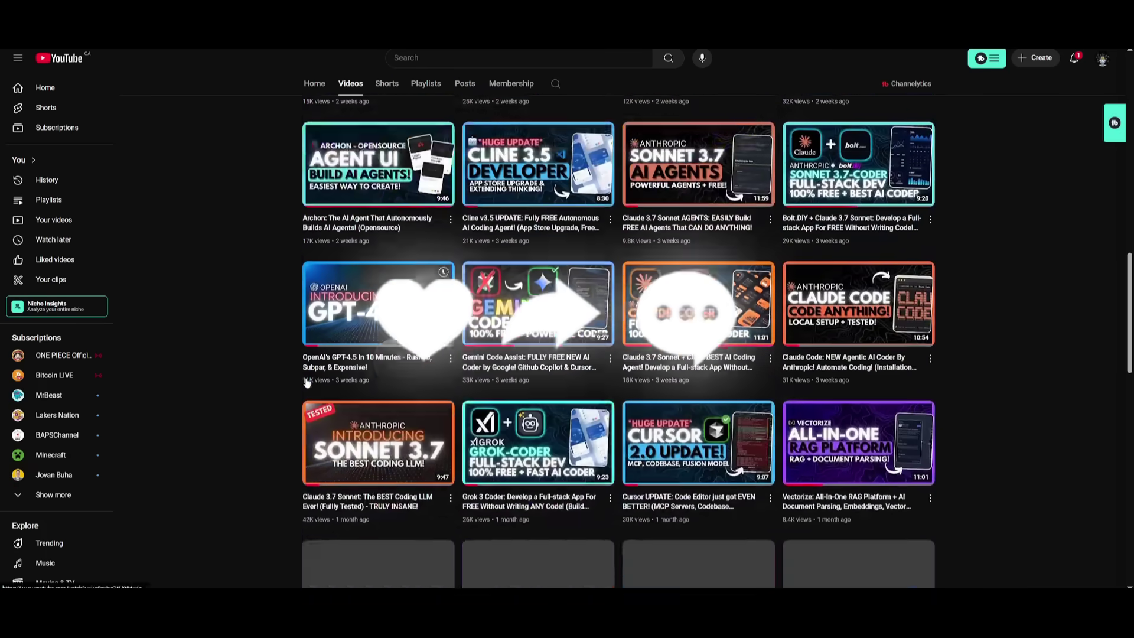
scroll(299, 379, down, 4)
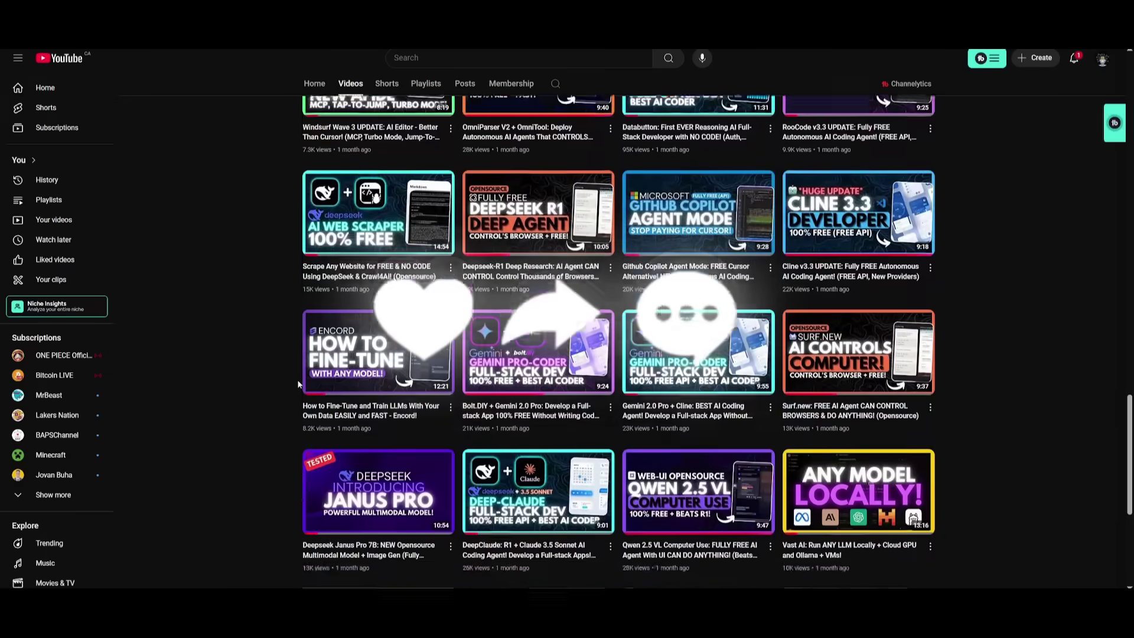